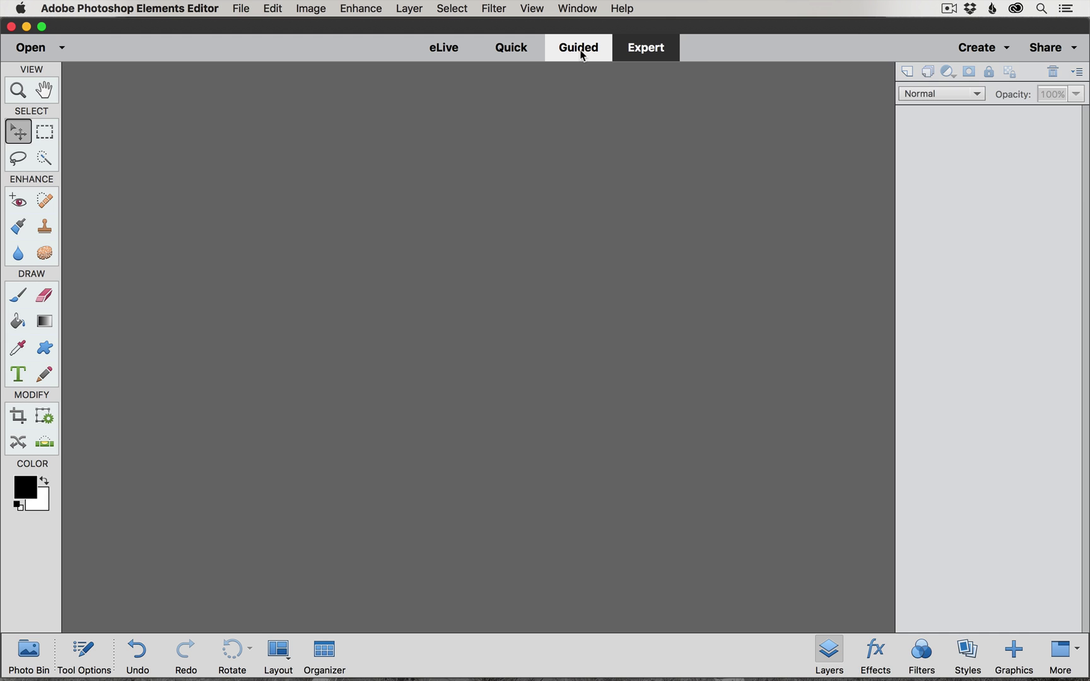
Switch to Guided mode and look through the edit categories from Basics to Photomerge, returning to Basics
click(581, 51)
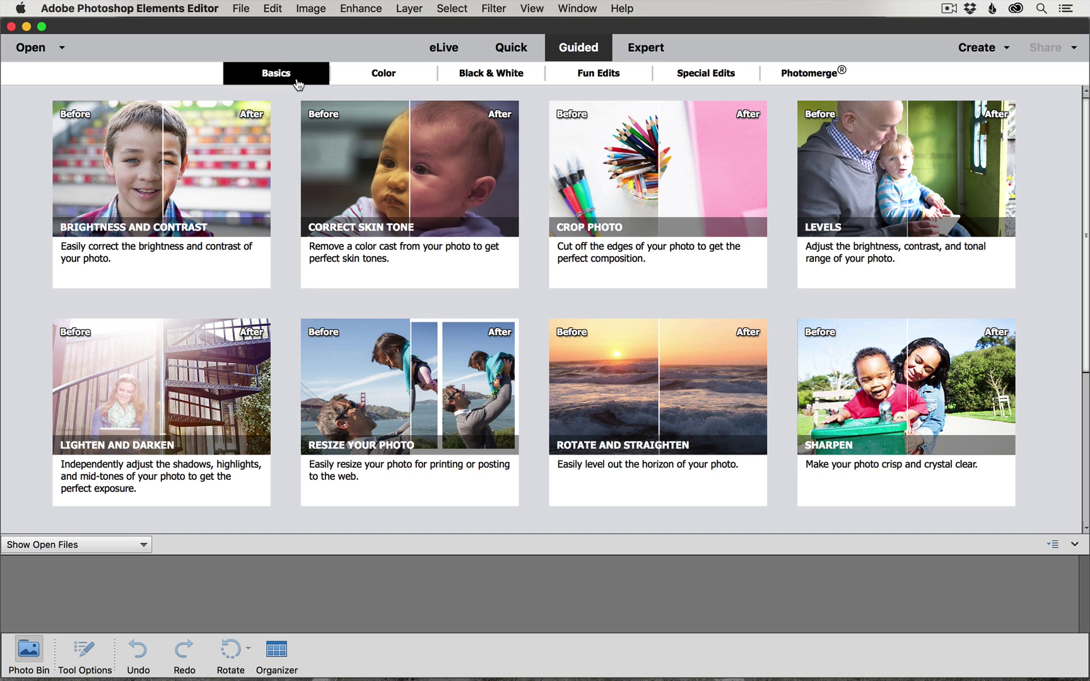
click(391, 82)
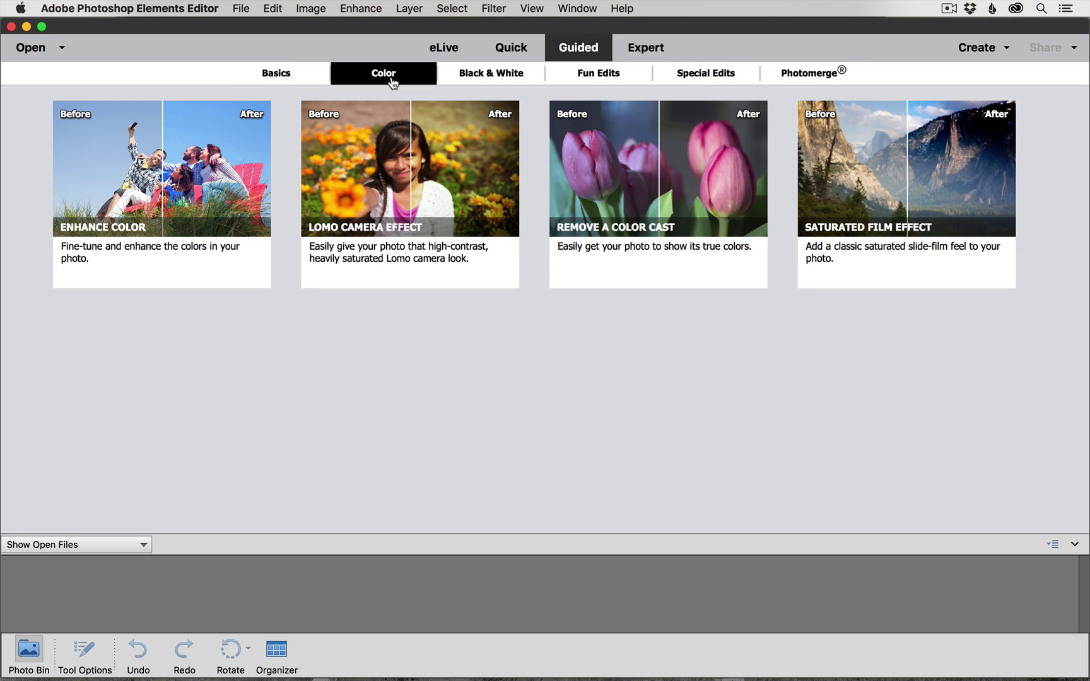
click(513, 84)
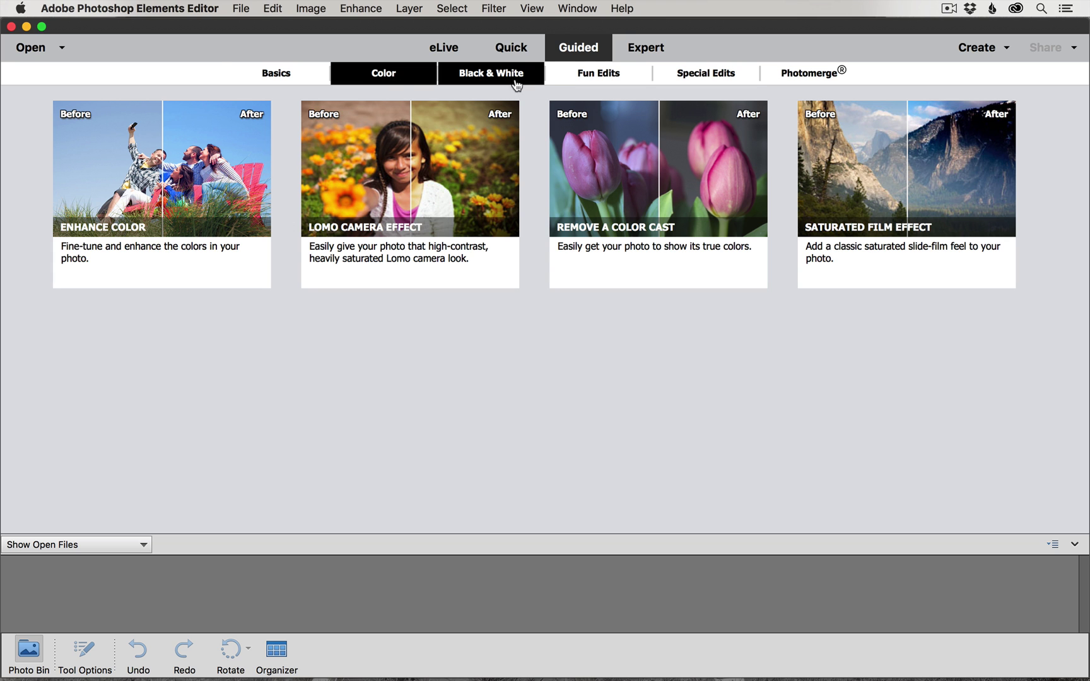
click(602, 77)
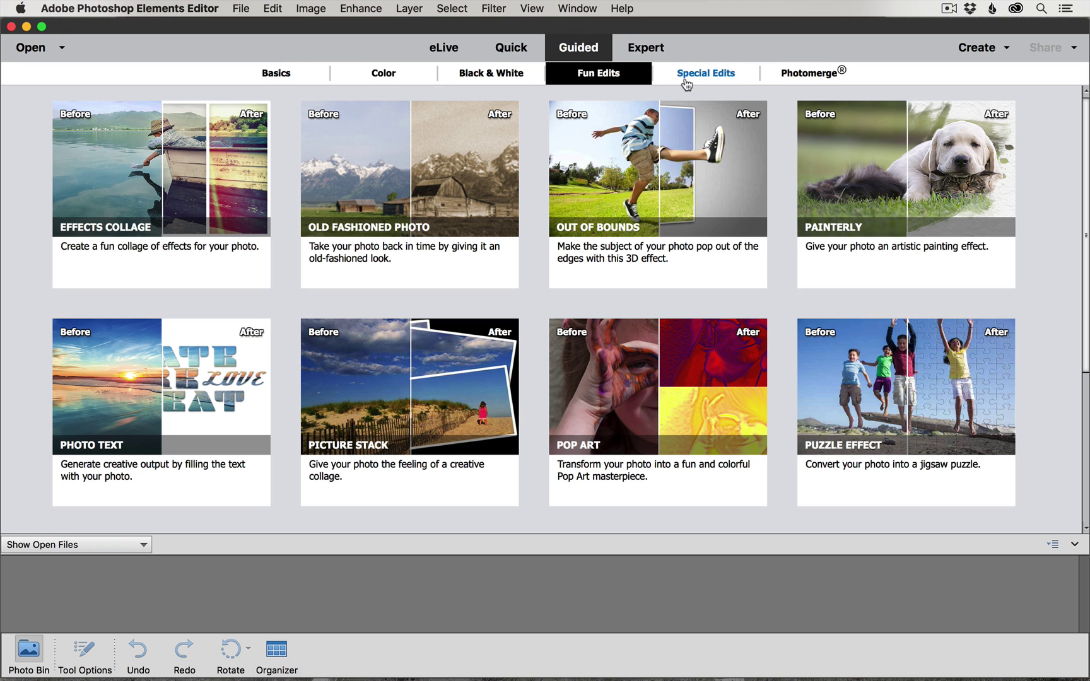
click(728, 78)
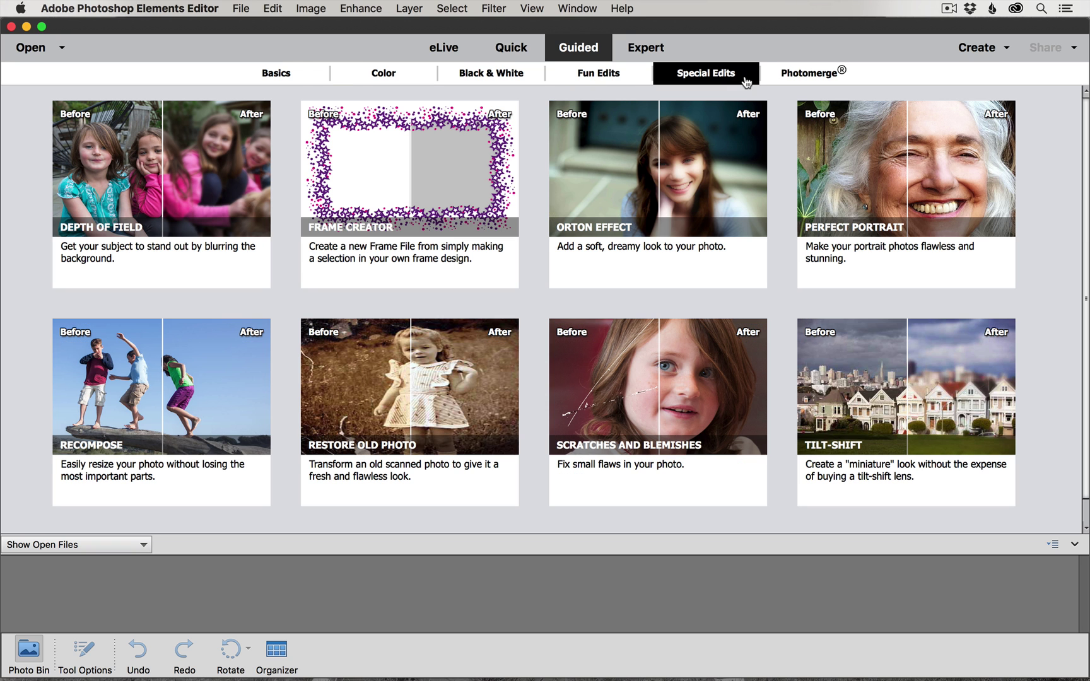
click(813, 75)
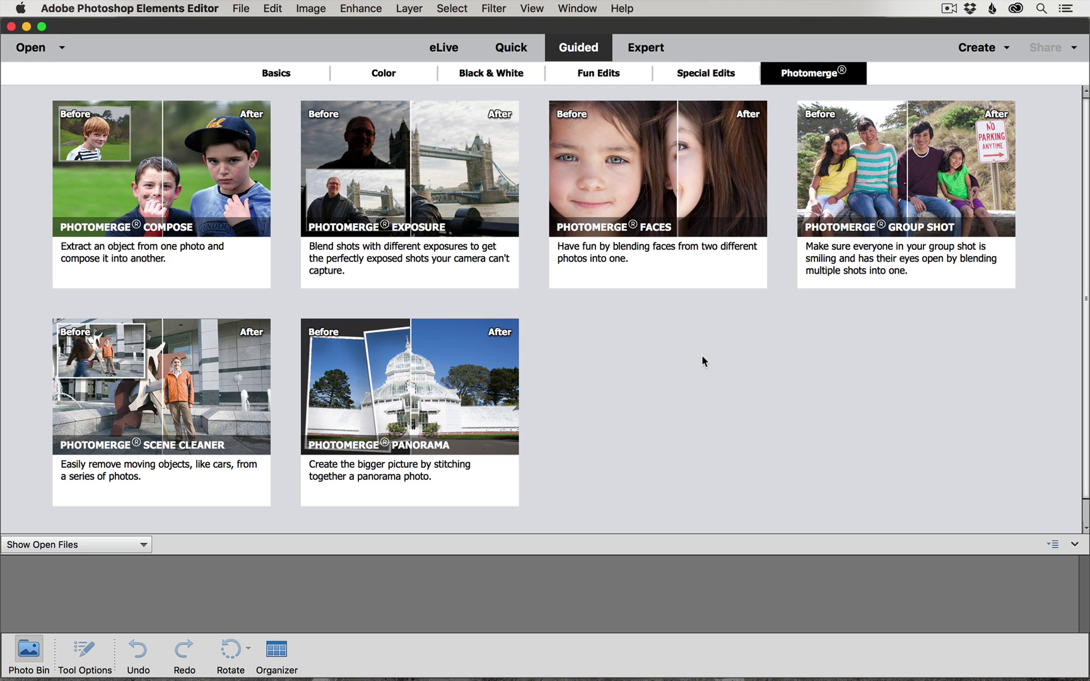
click(274, 71)
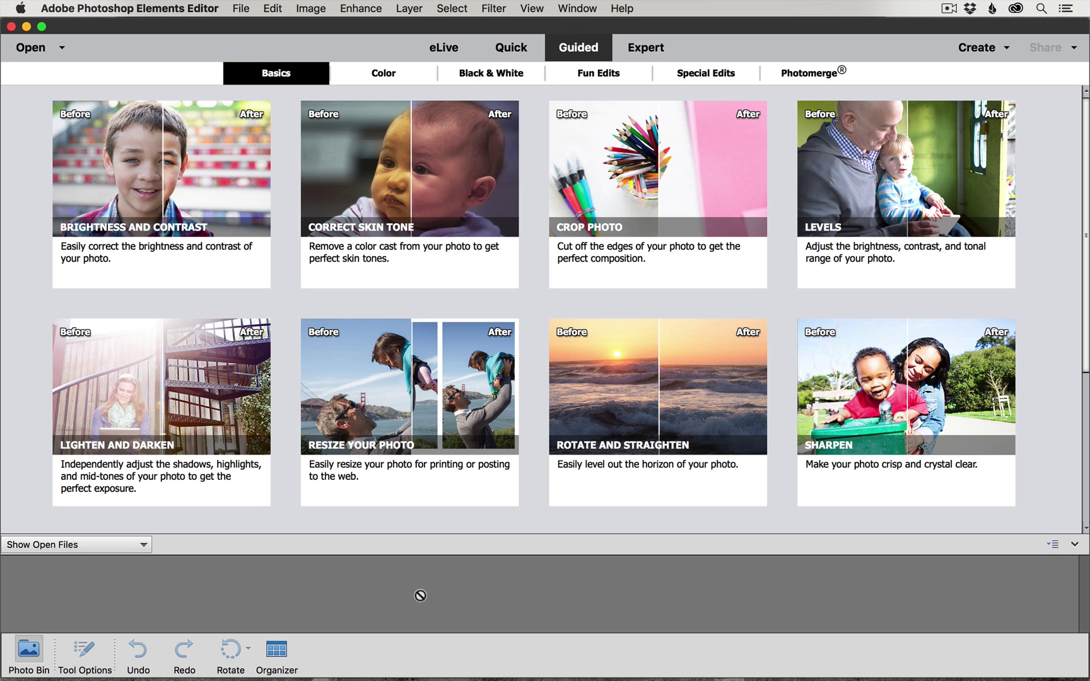
Open IMG_2079.jpg from the Photos folder for editing
click(240, 8)
click(236, 49)
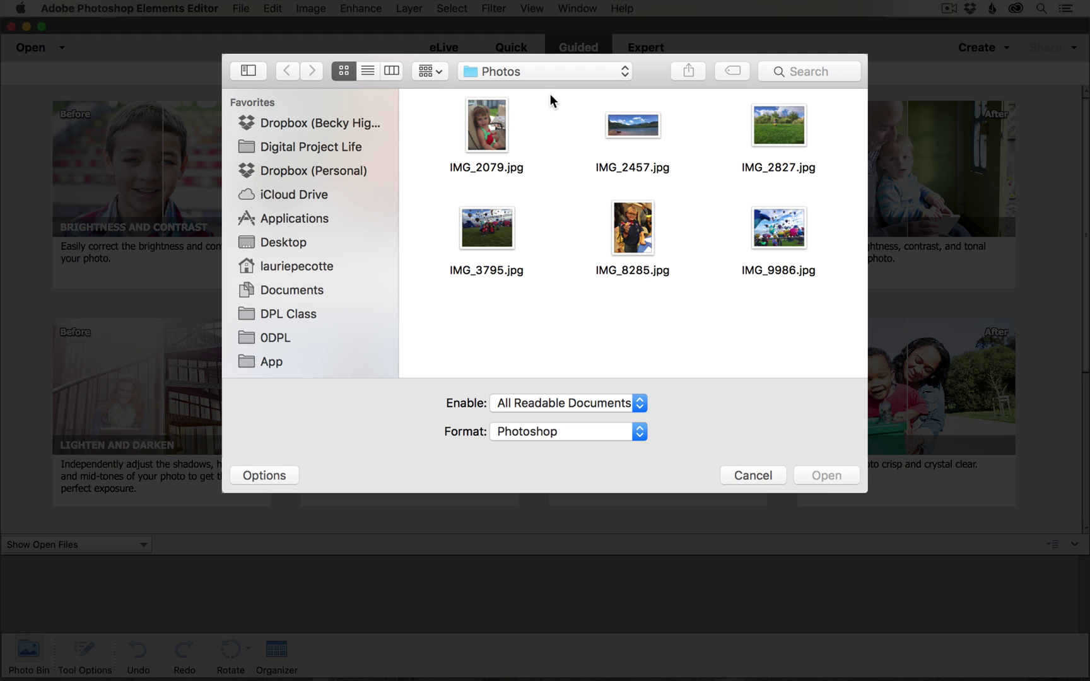
click(484, 127)
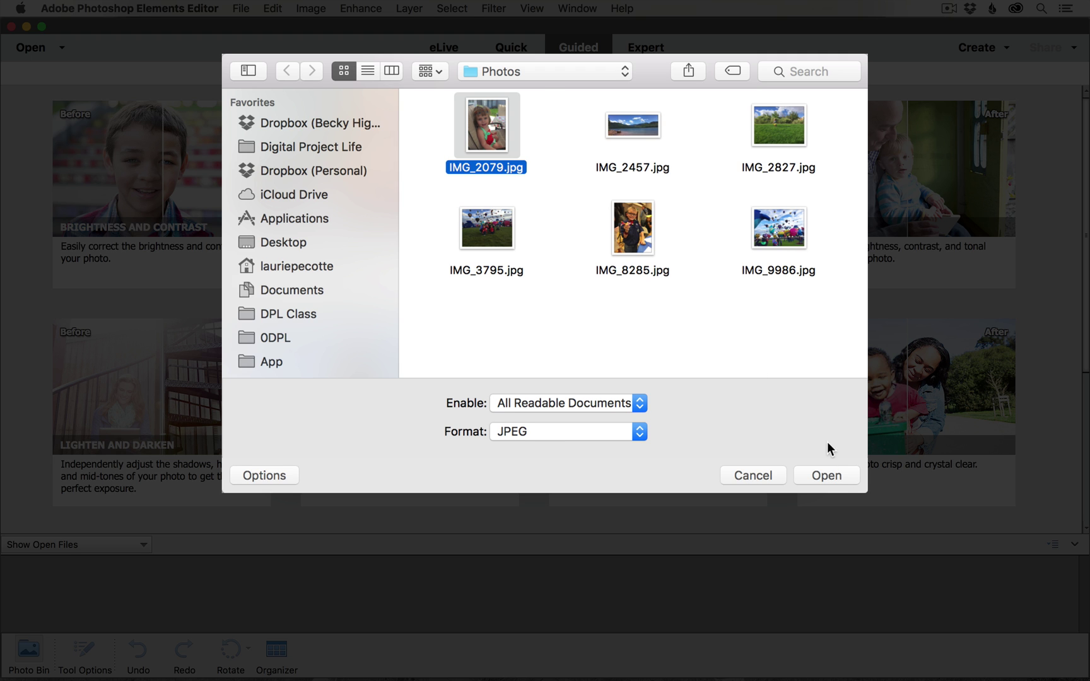
click(837, 477)
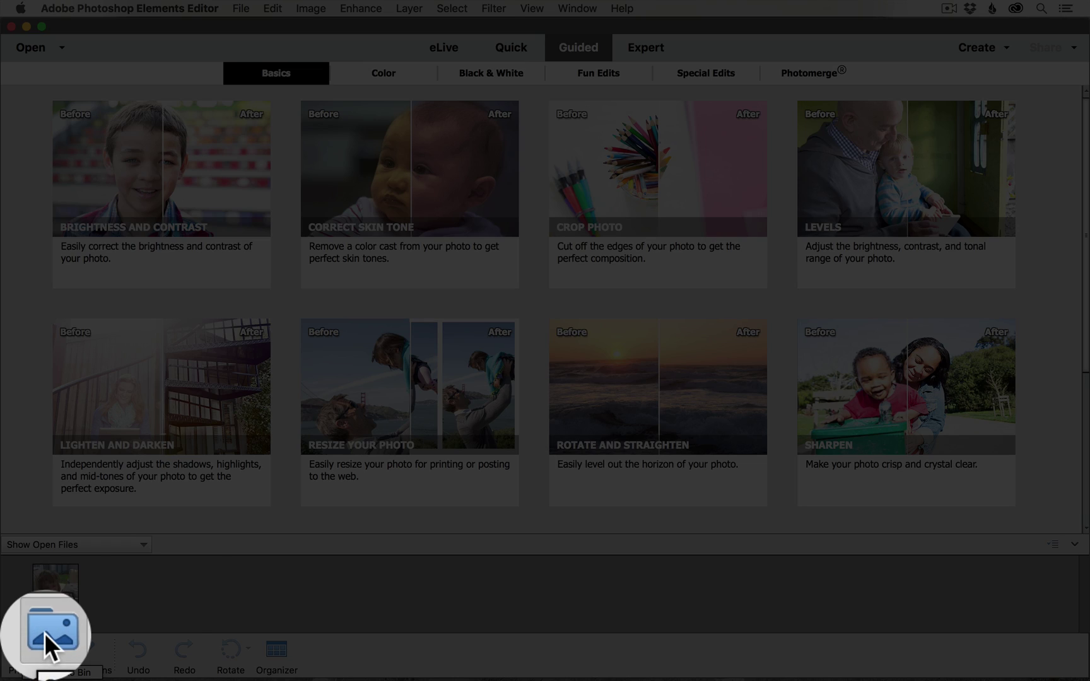
Hide and reshow the Photo Bin, and select the opened photo's thumbnail in it
click(24, 655)
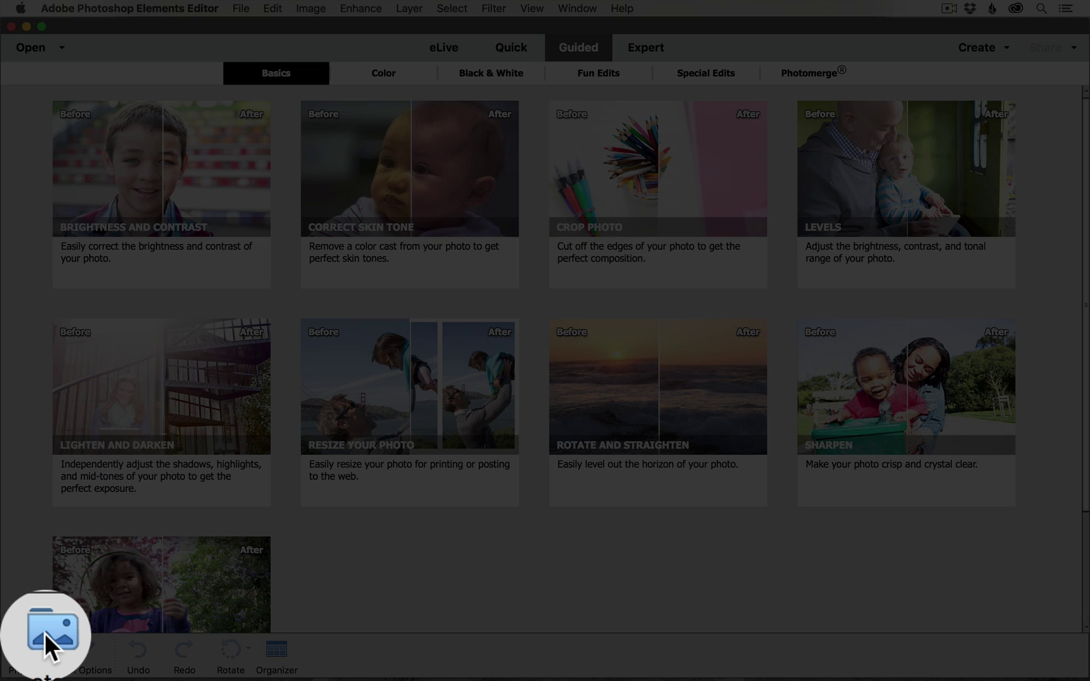
click(27, 654)
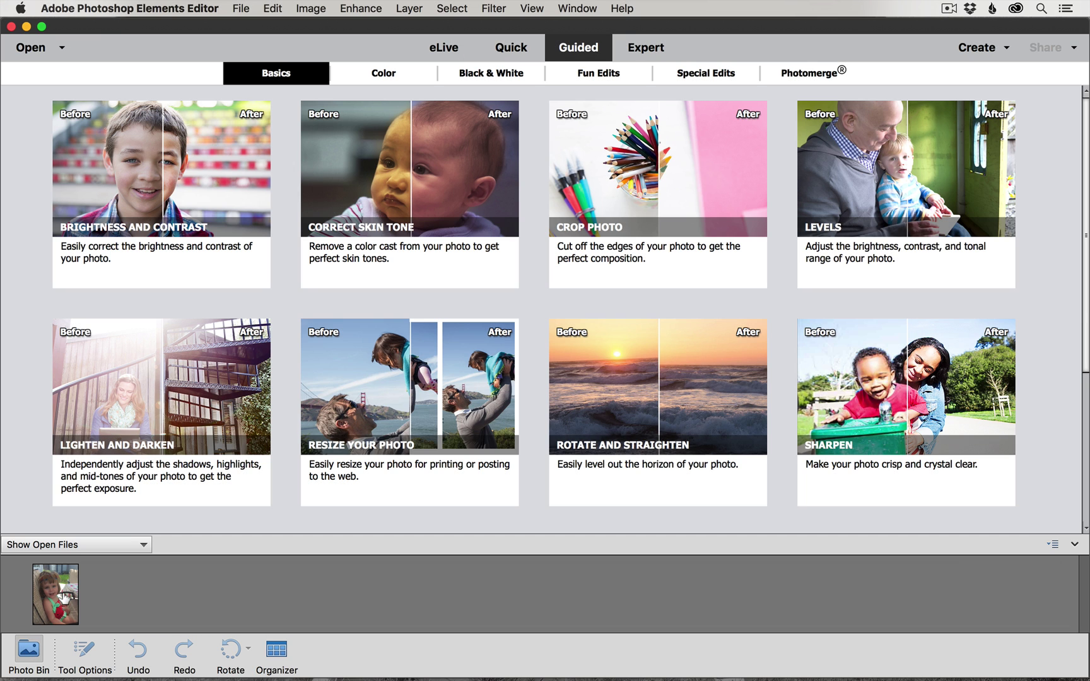
click(65, 596)
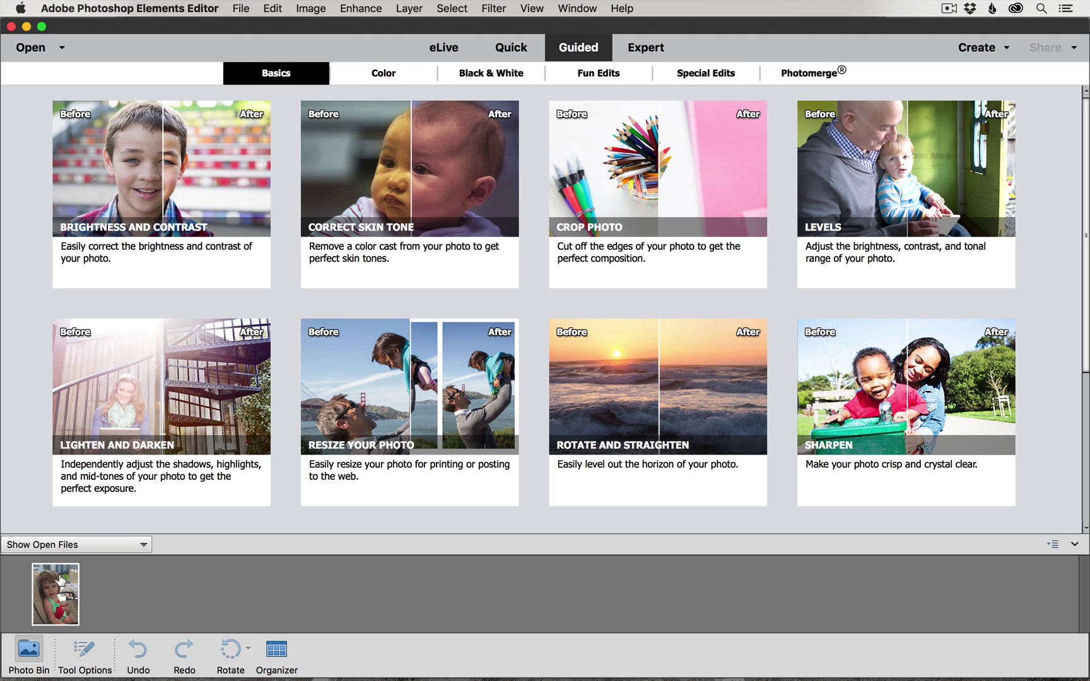
drag(61, 580, 172, 588)
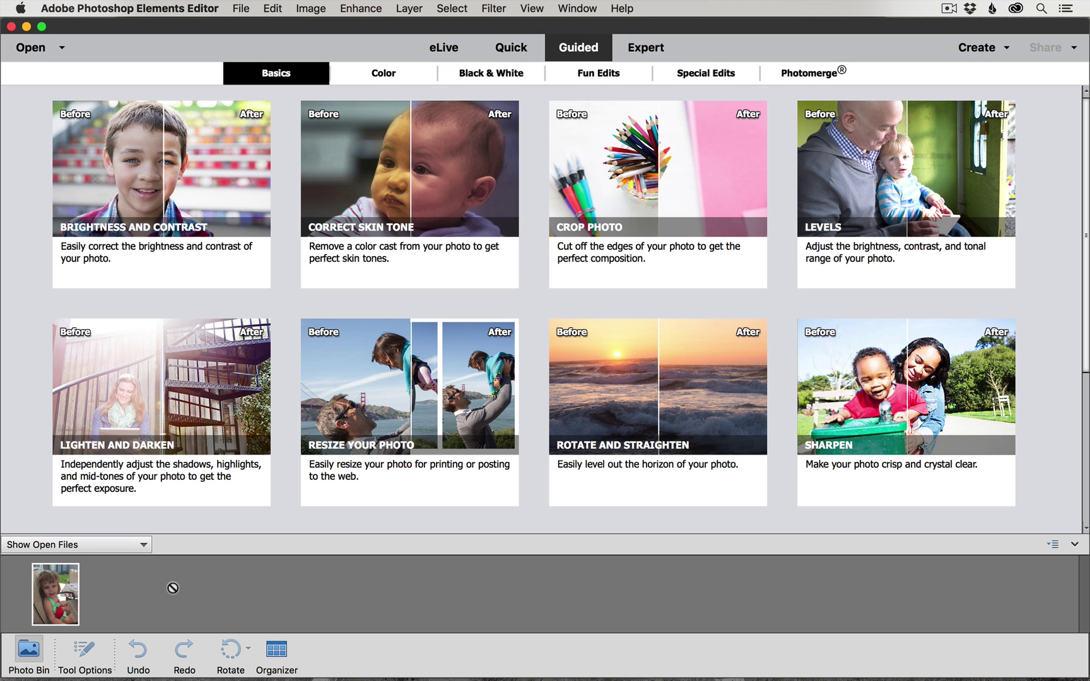
drag(173, 587, 63, 589)
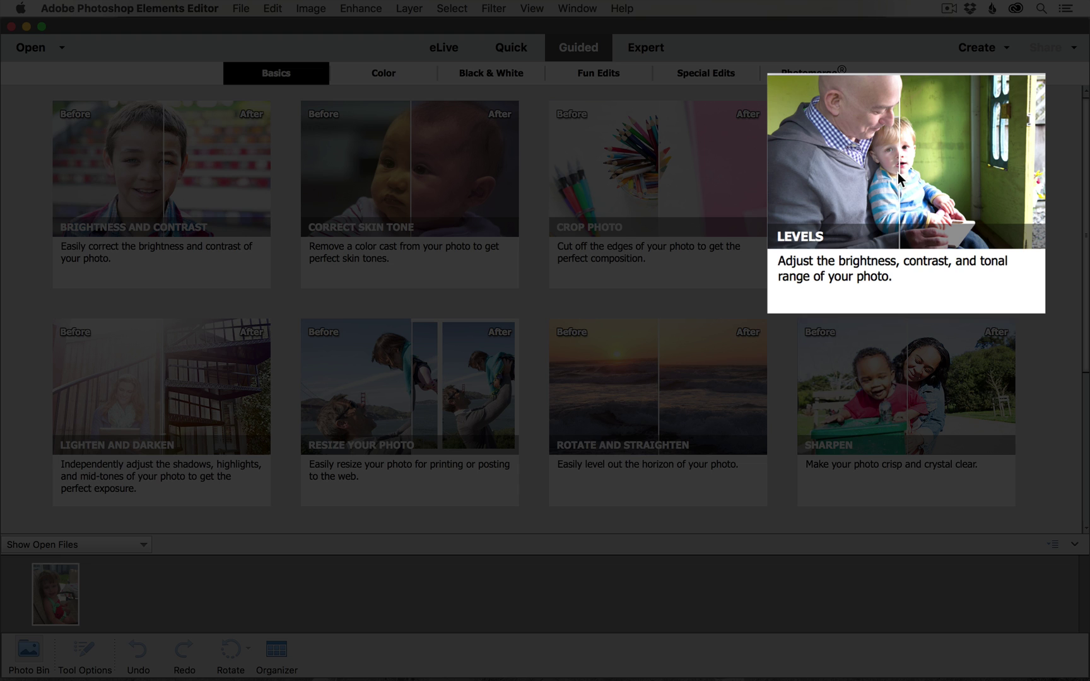
Start the Levels guided edit on the photo, briefly checking the open files in the Photo Bin
click(899, 177)
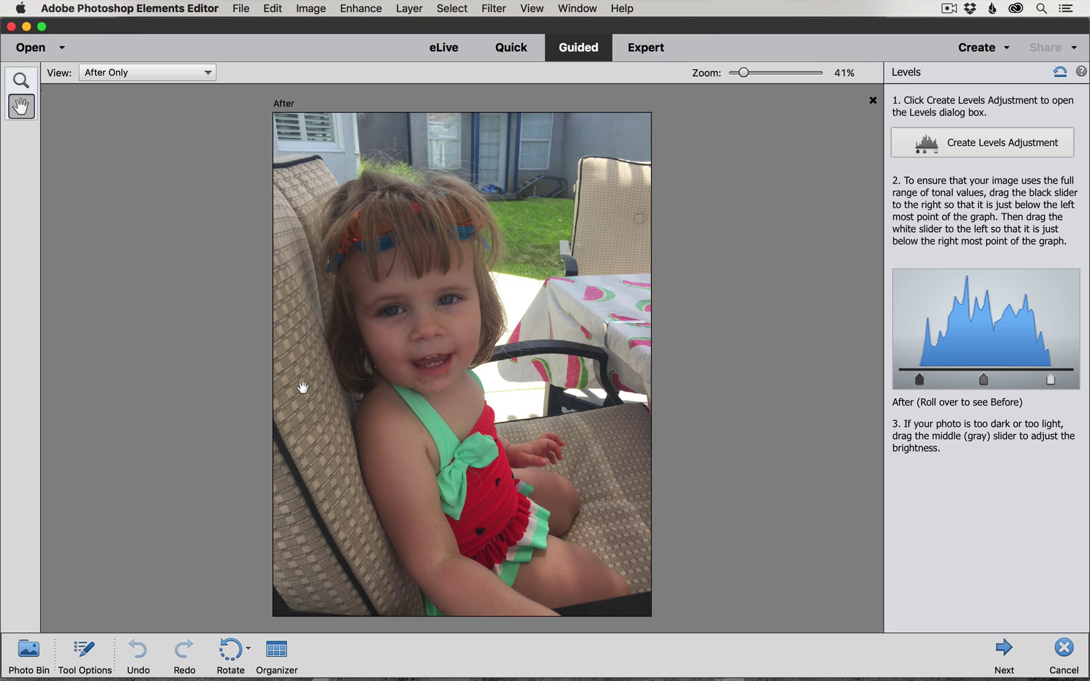
click(29, 653)
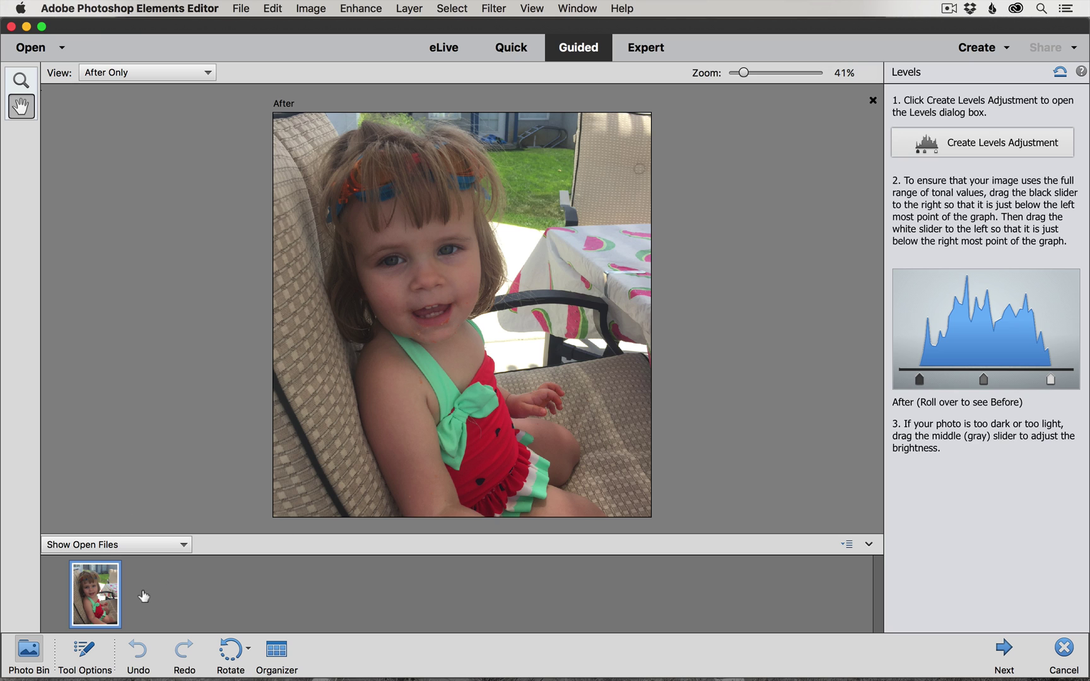
click(29, 650)
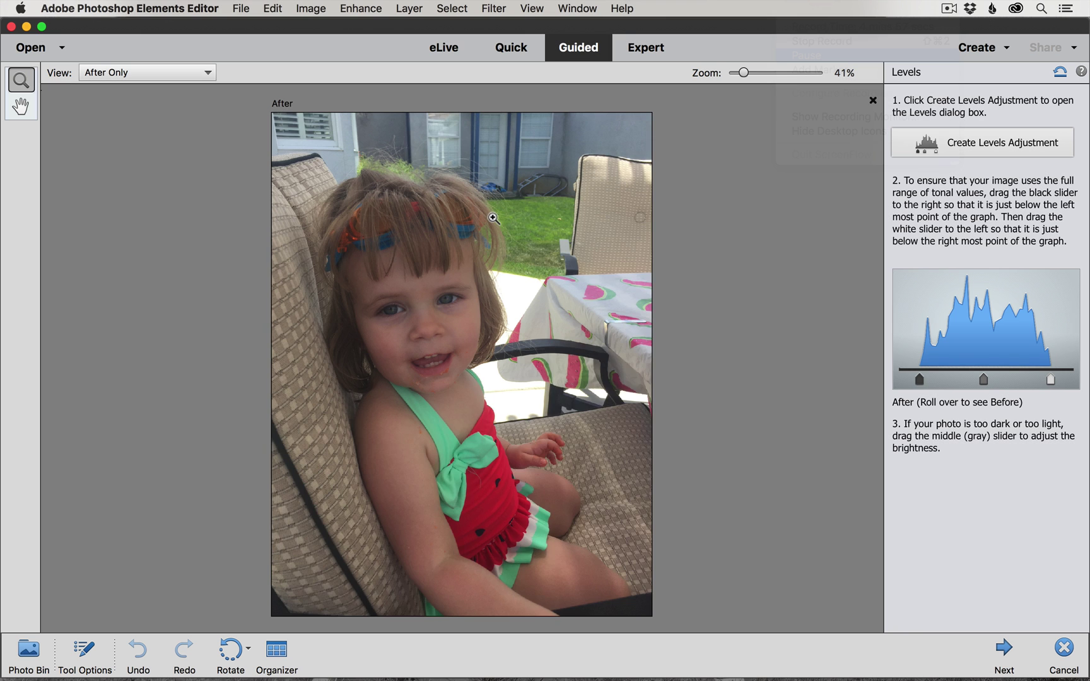
Examine the photo by zooming in on the face, reducing the magnification and panning down the picture
click(493, 217)
click(492, 217)
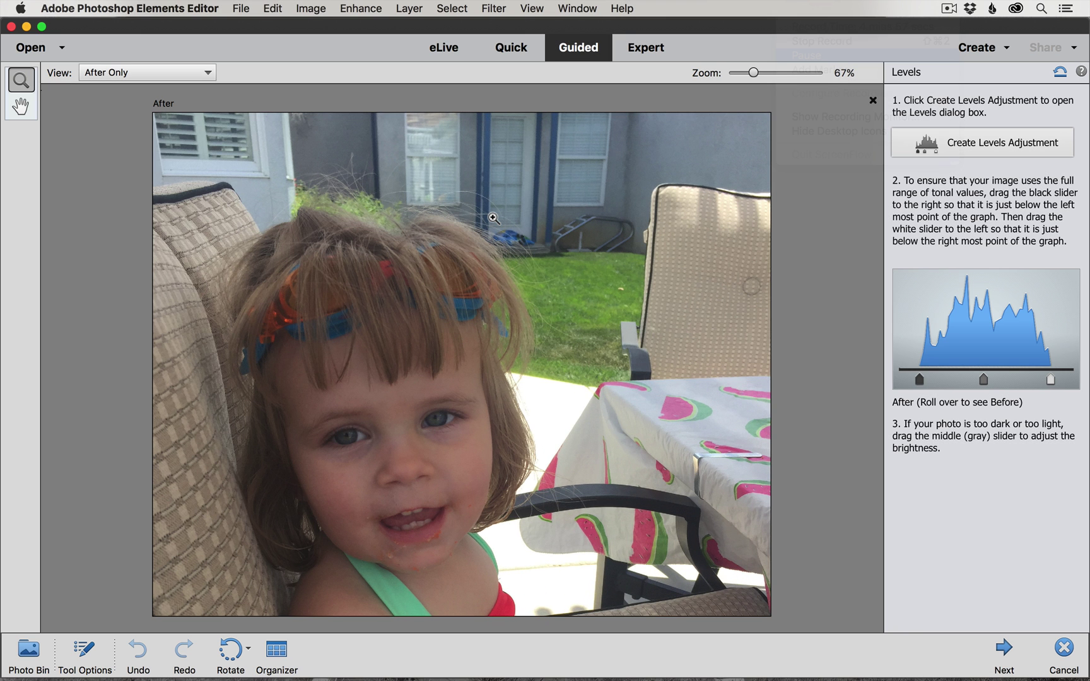
drag(754, 74, 727, 73)
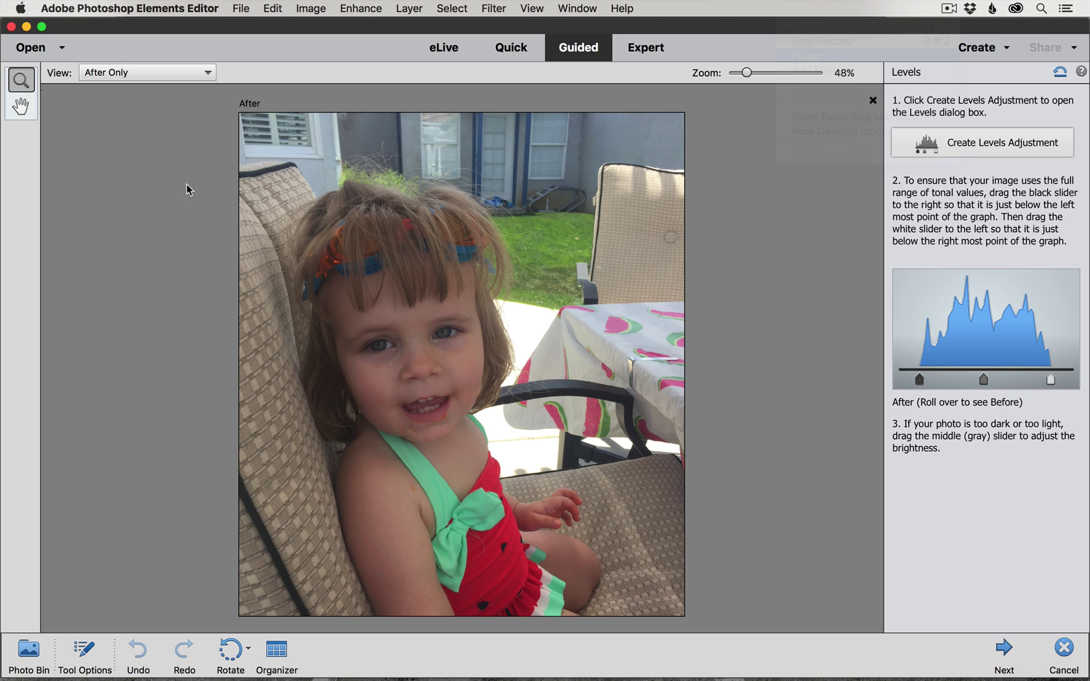
click(23, 106)
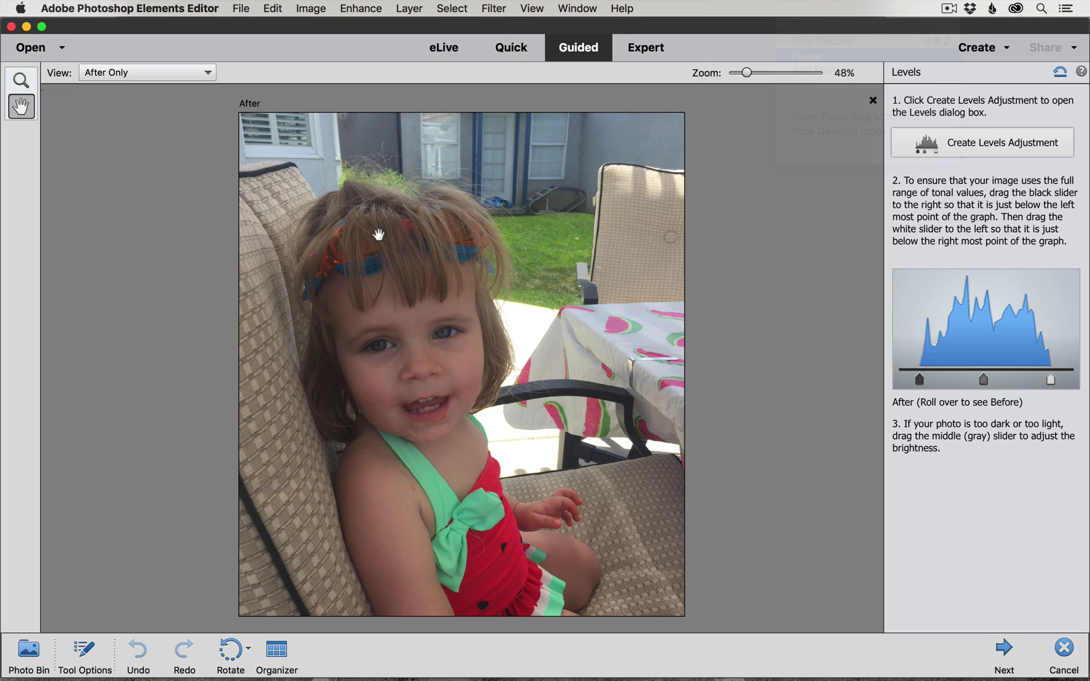
drag(422, 307, 413, 213)
click(21, 80)
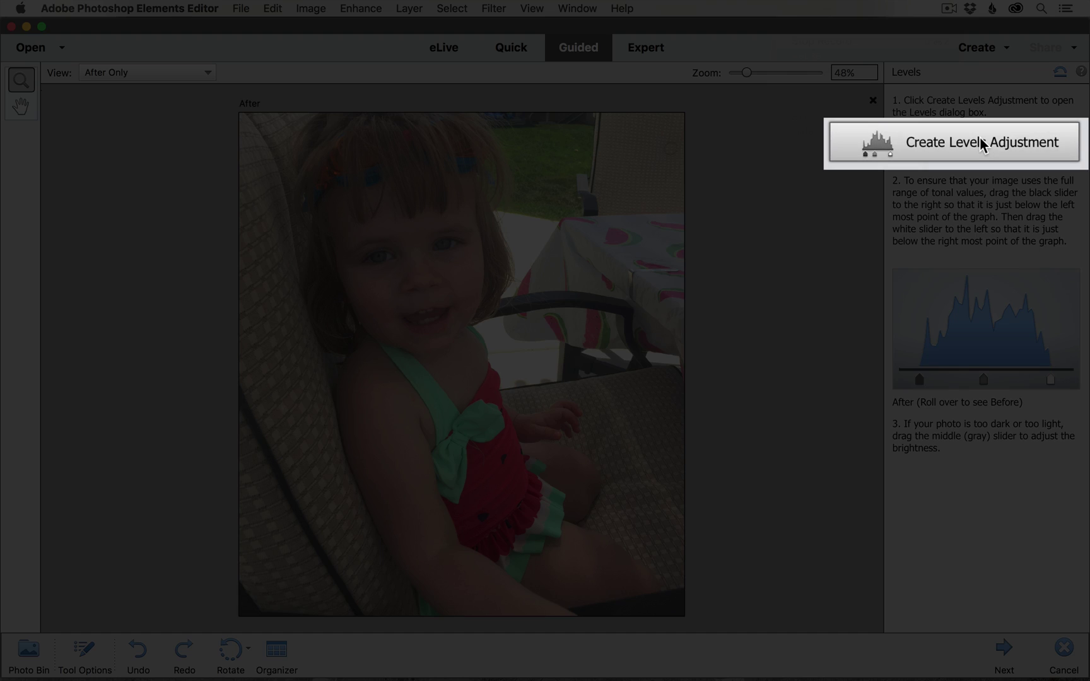
Create a Levels adjustment layer, setting the black input level to 28 and lowering the white input level to the histogram's right end
click(991, 144)
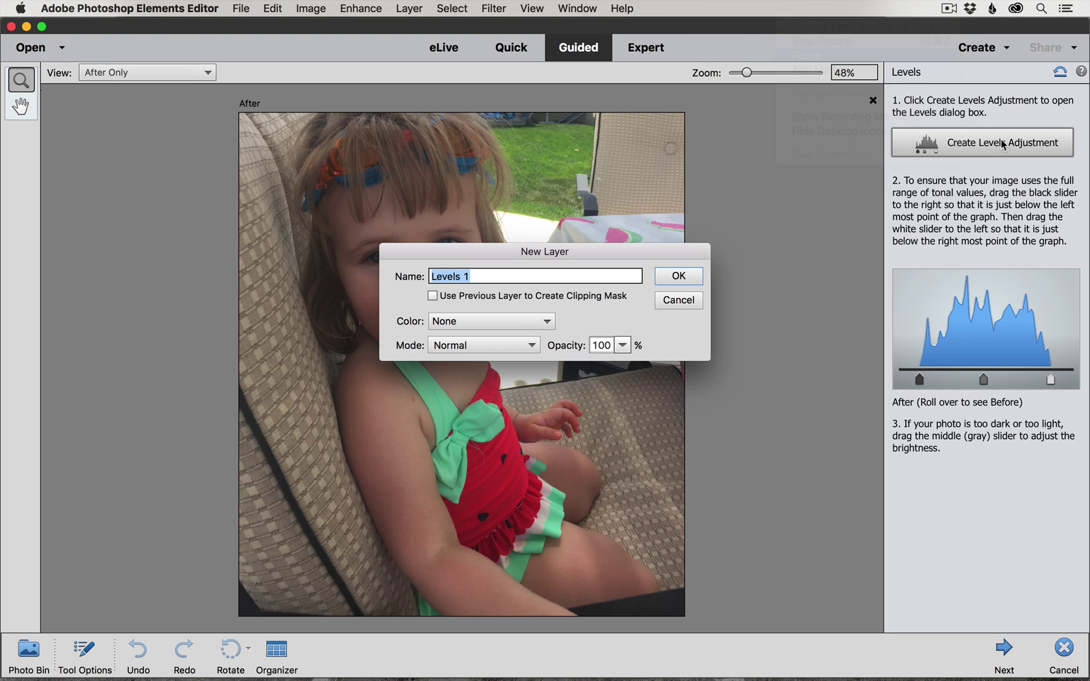
click(687, 280)
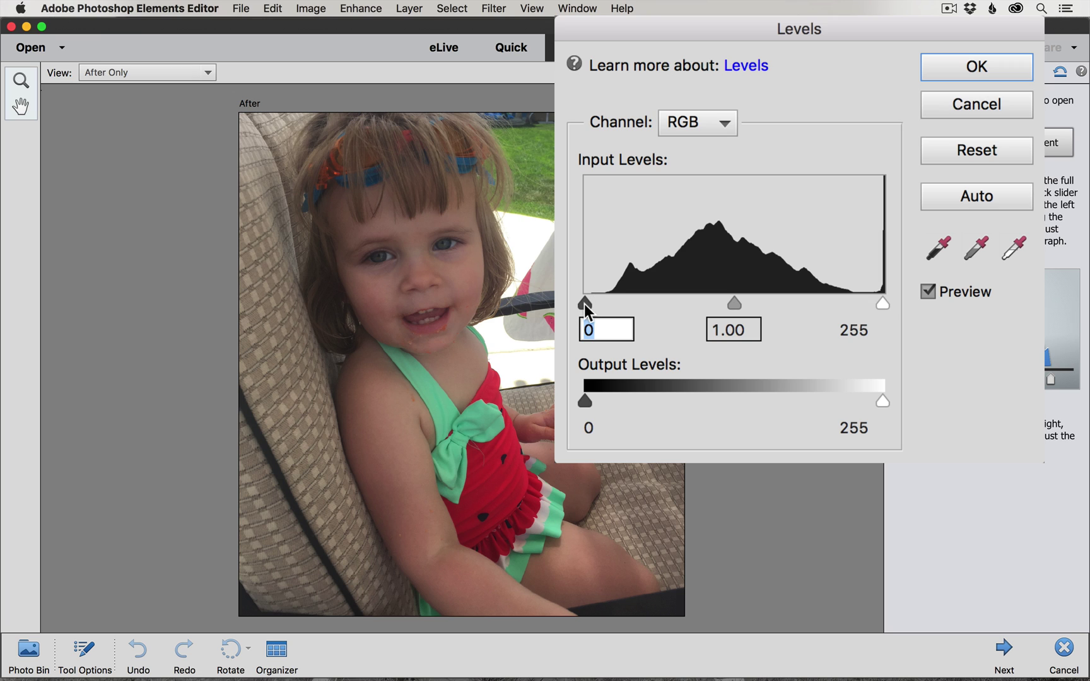
drag(584, 306, 622, 310)
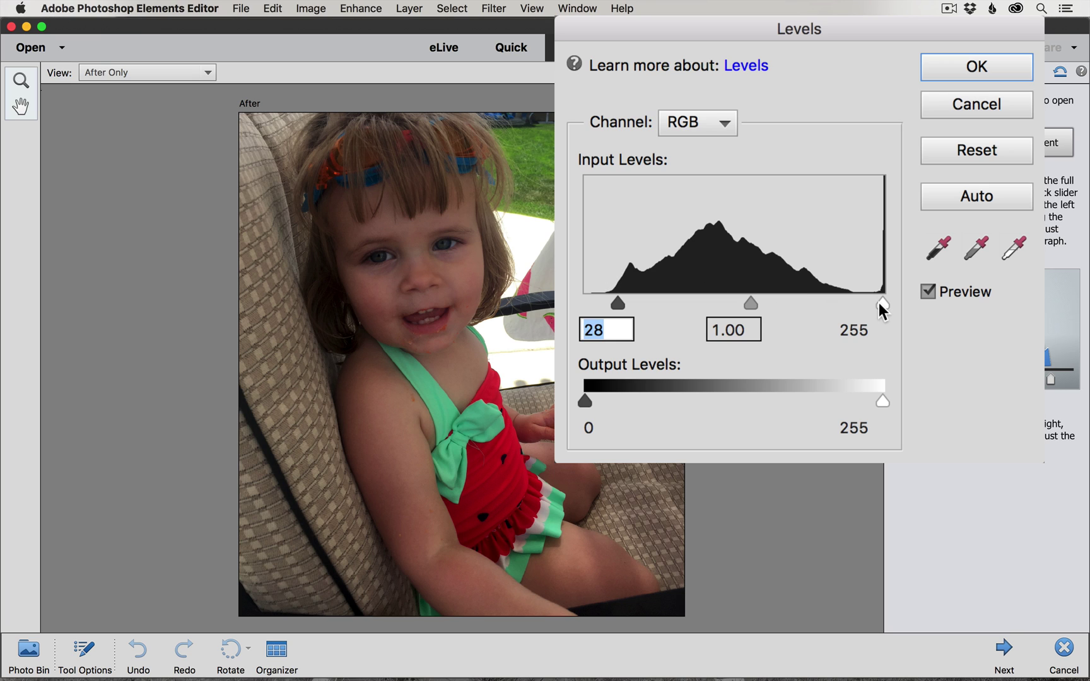
drag(879, 304, 839, 307)
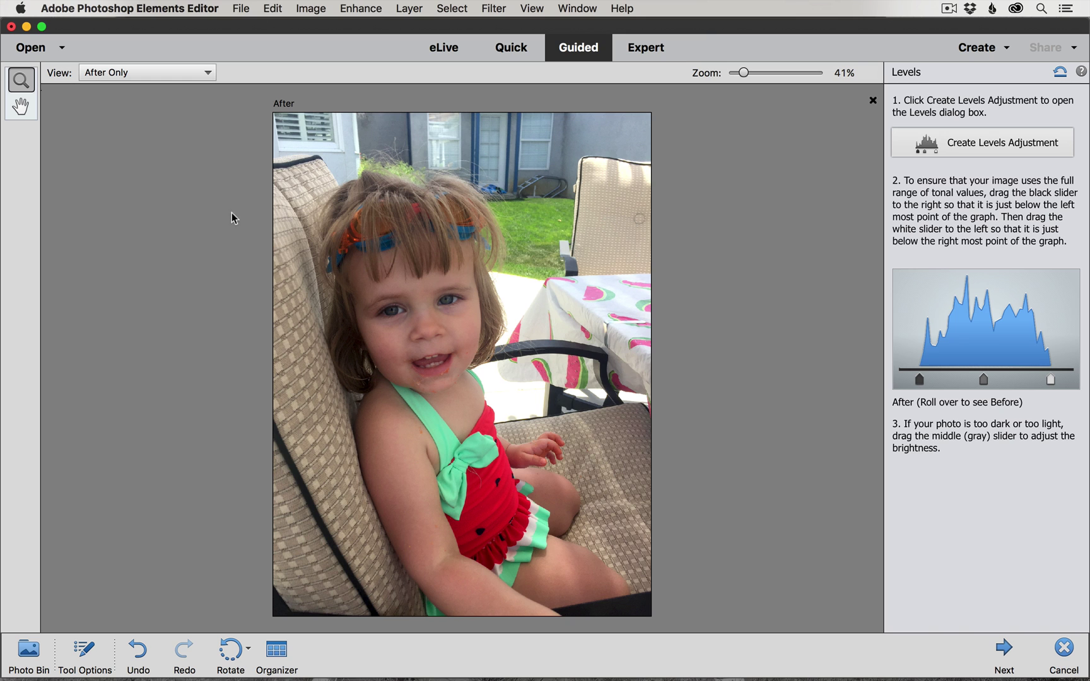
Compare the original and adjusted photo using the Before & After - Horizontal view
click(128, 75)
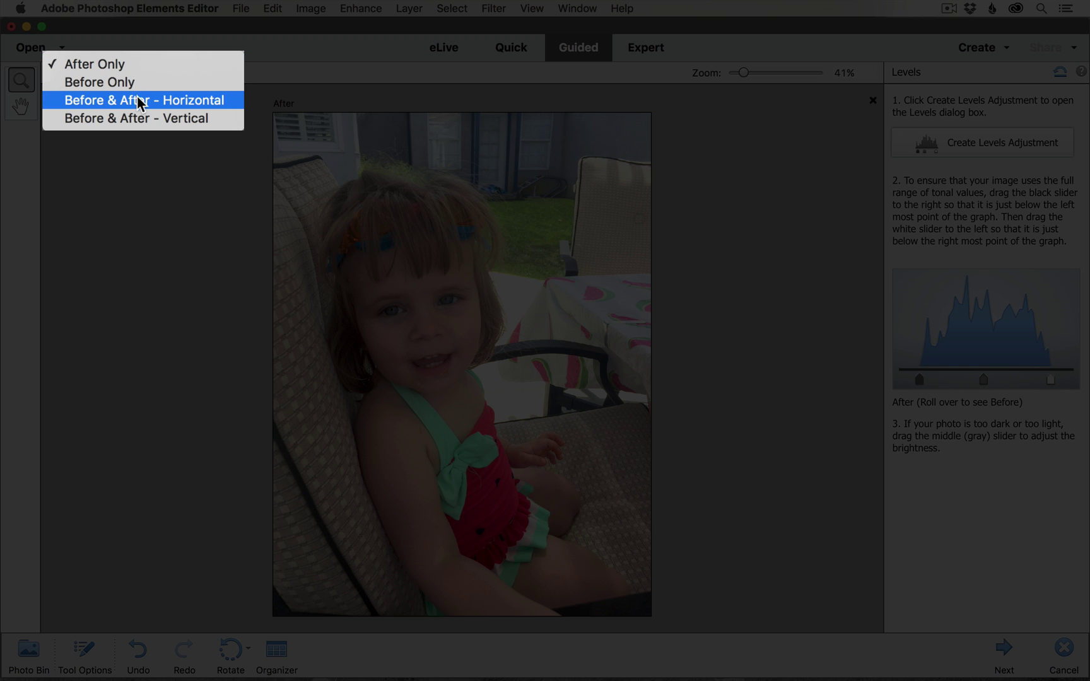
click(141, 102)
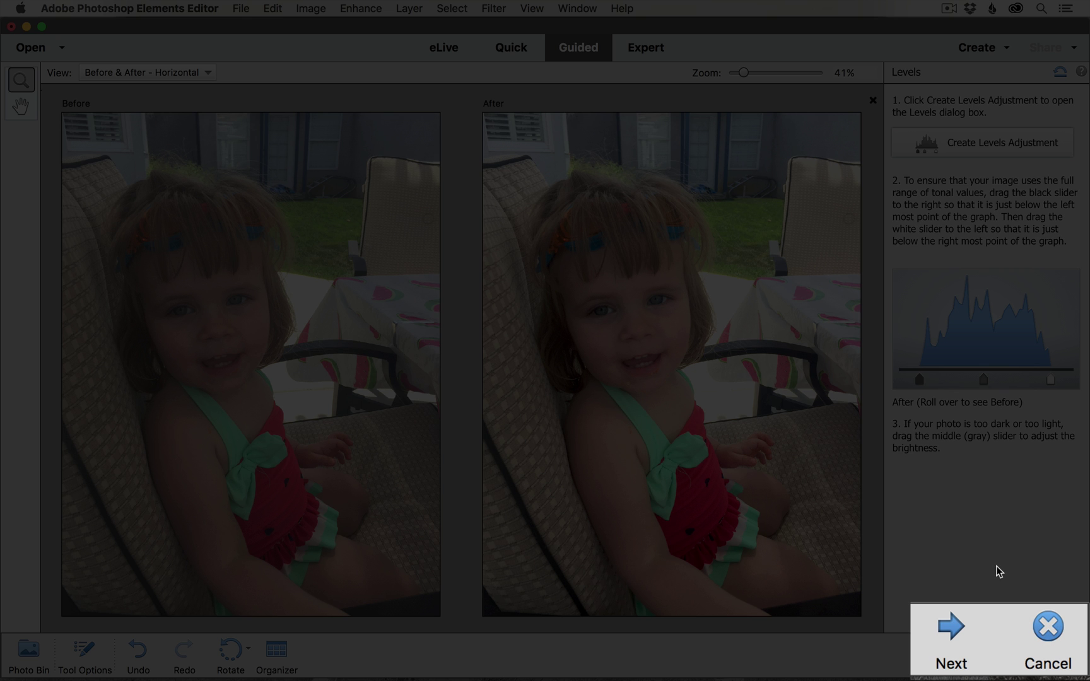
Finish the Levels guided edit and continue in Quick mode with the Zoom tool active and the tool options hidden
click(949, 631)
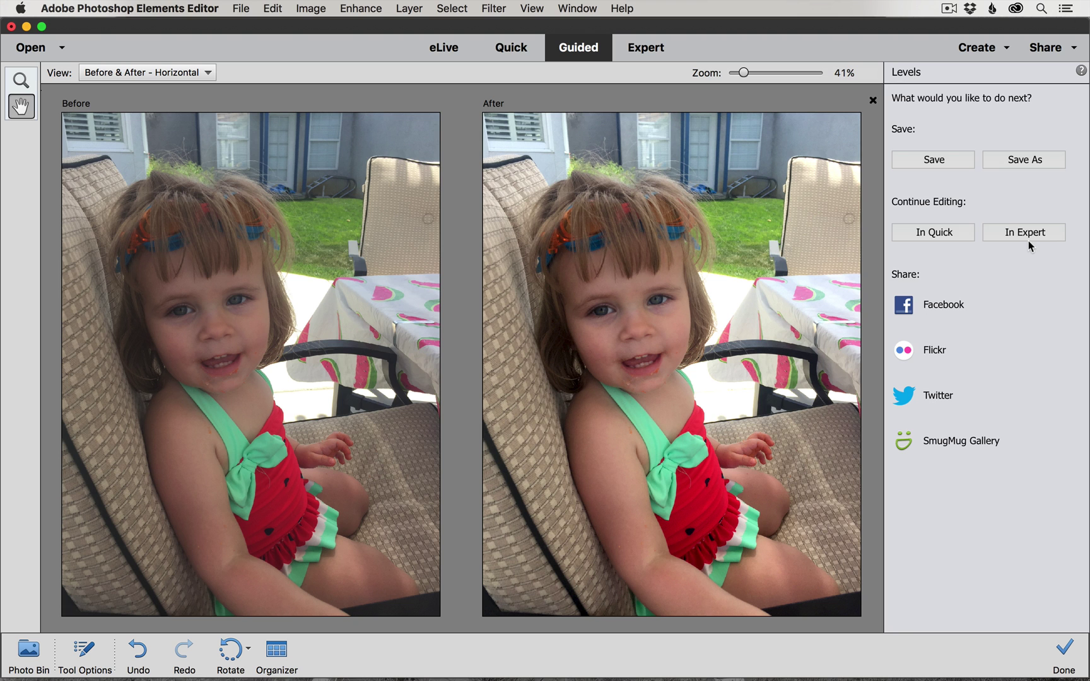
click(957, 234)
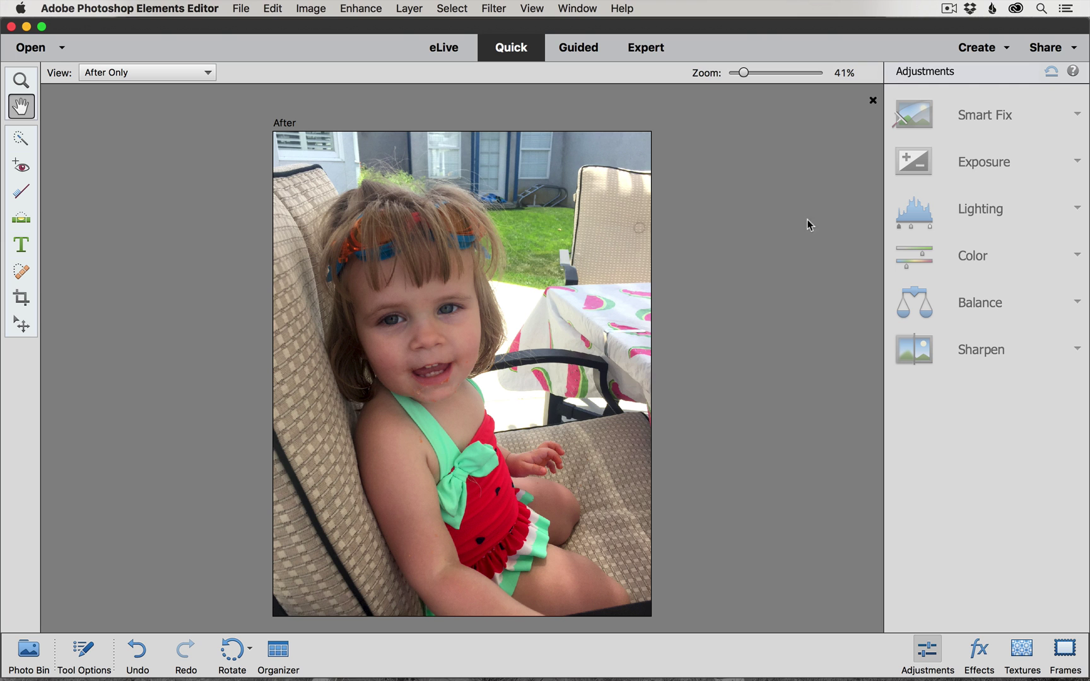
click(504, 53)
click(21, 80)
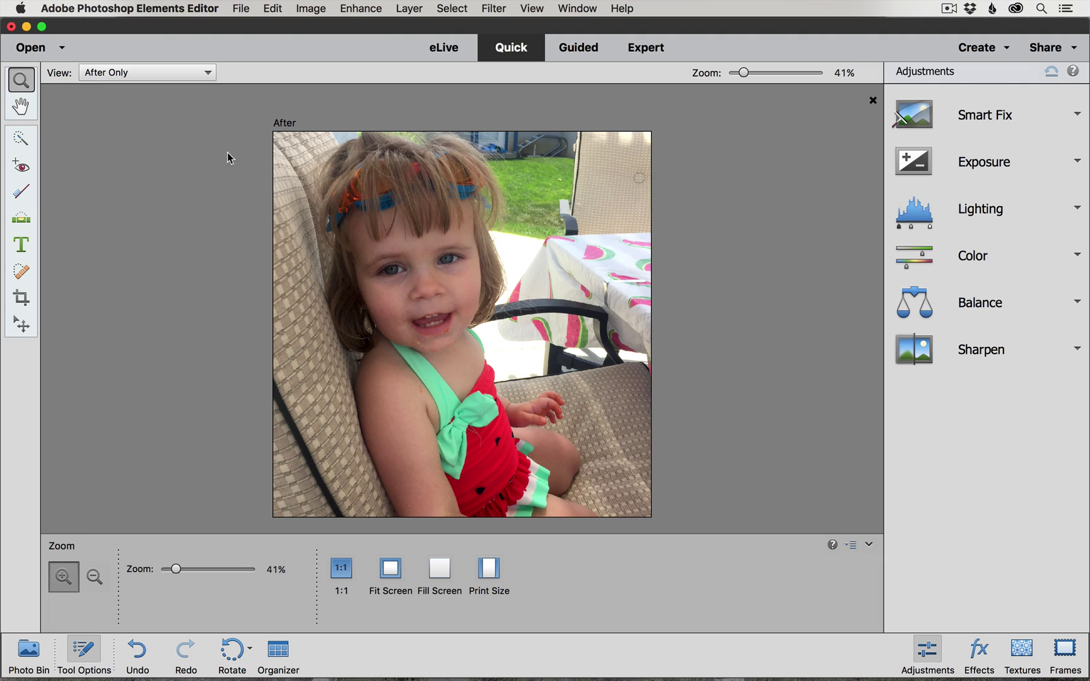
click(85, 650)
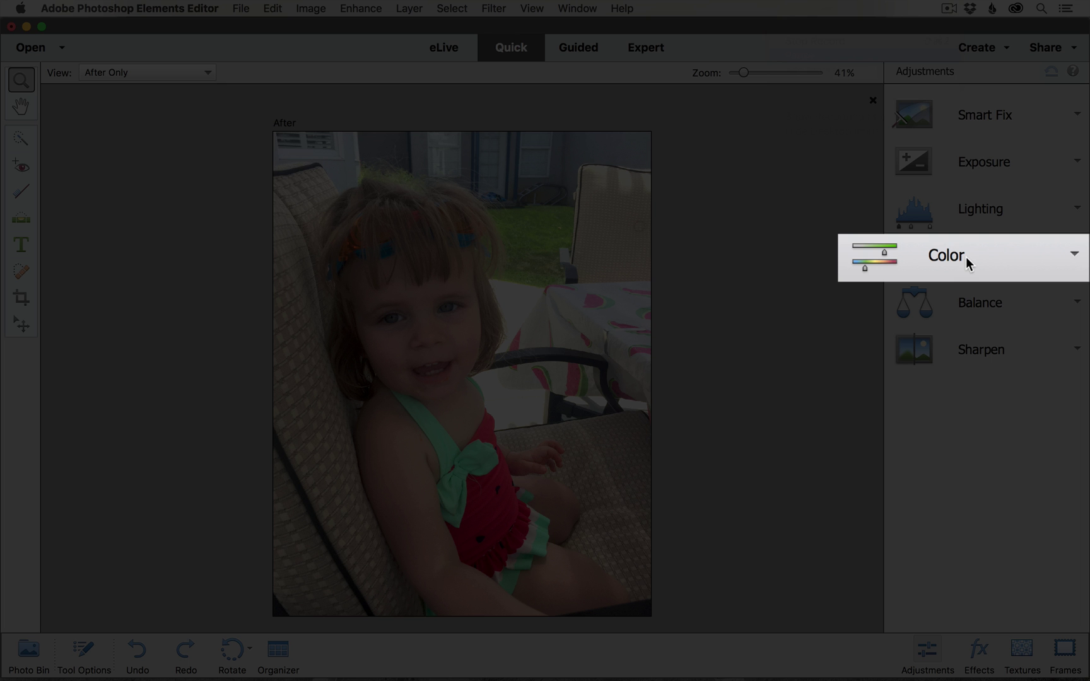
Set the photo's color Vibrance to 40
click(993, 258)
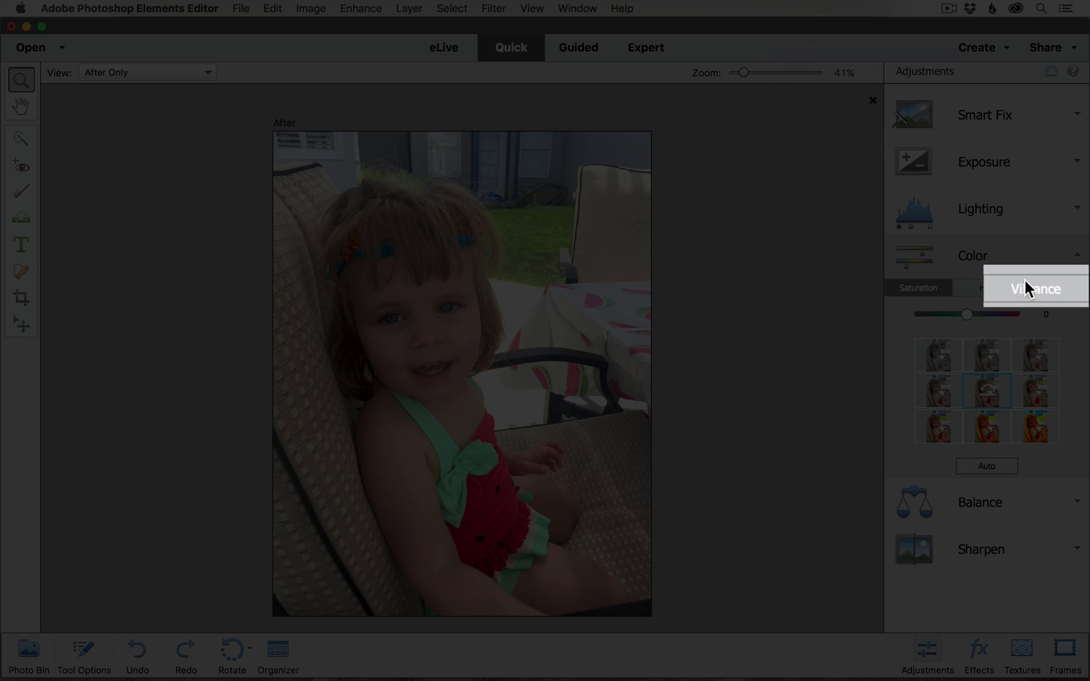
click(1024, 281)
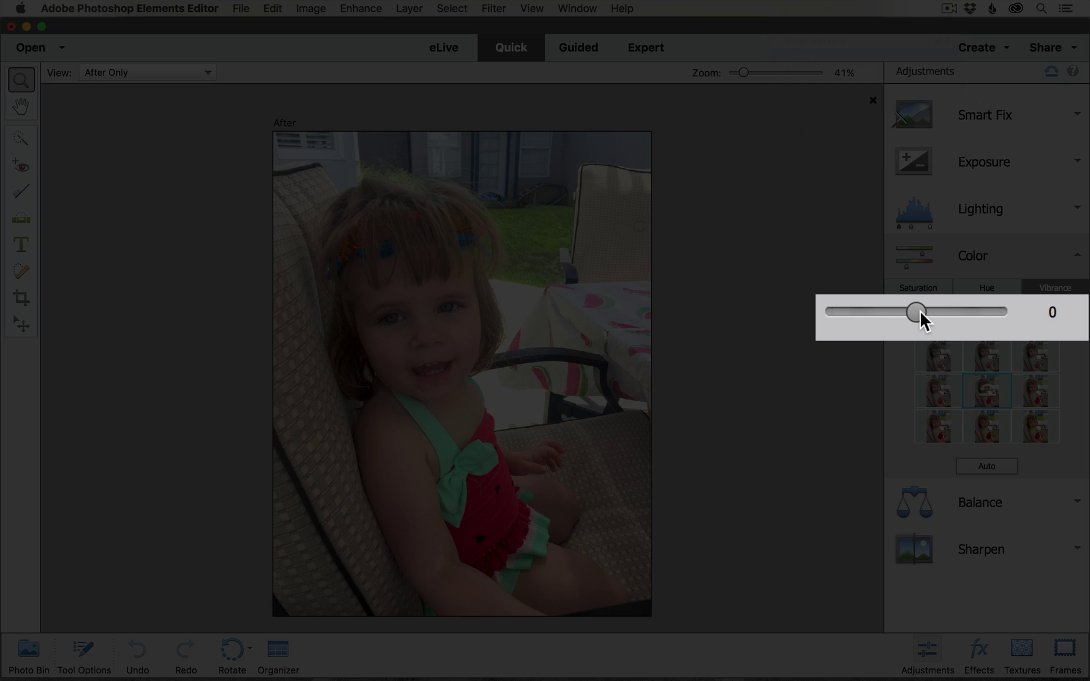
drag(919, 309, 985, 317)
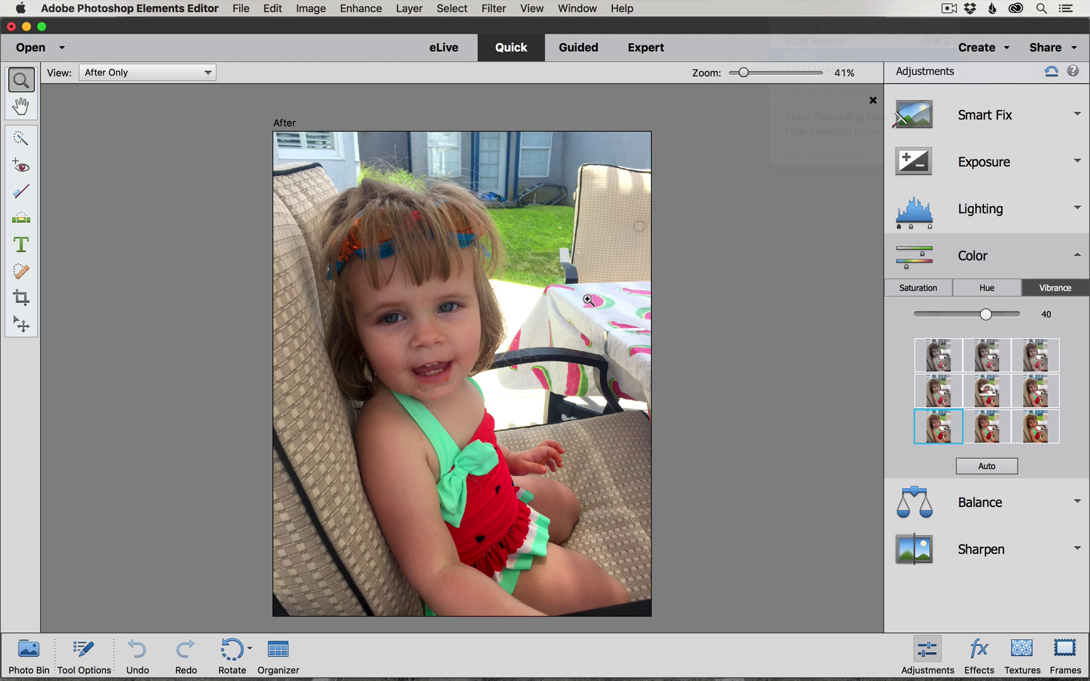
Set the photo's Sharpen amount to 30 and switch to the Hand tool
click(652, 329)
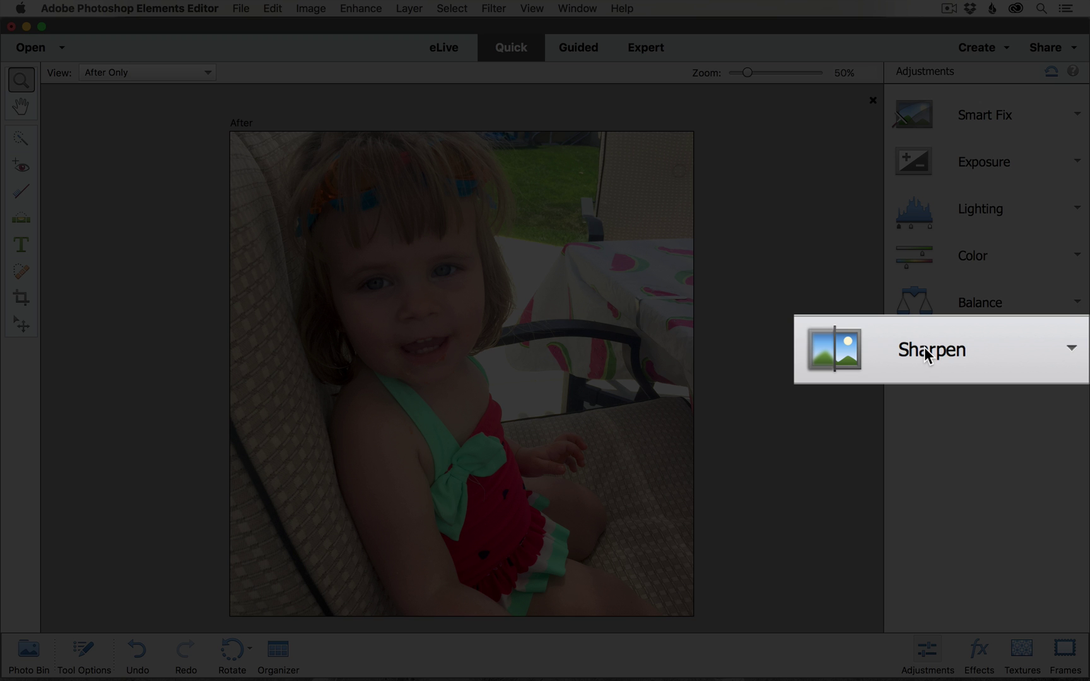
click(978, 352)
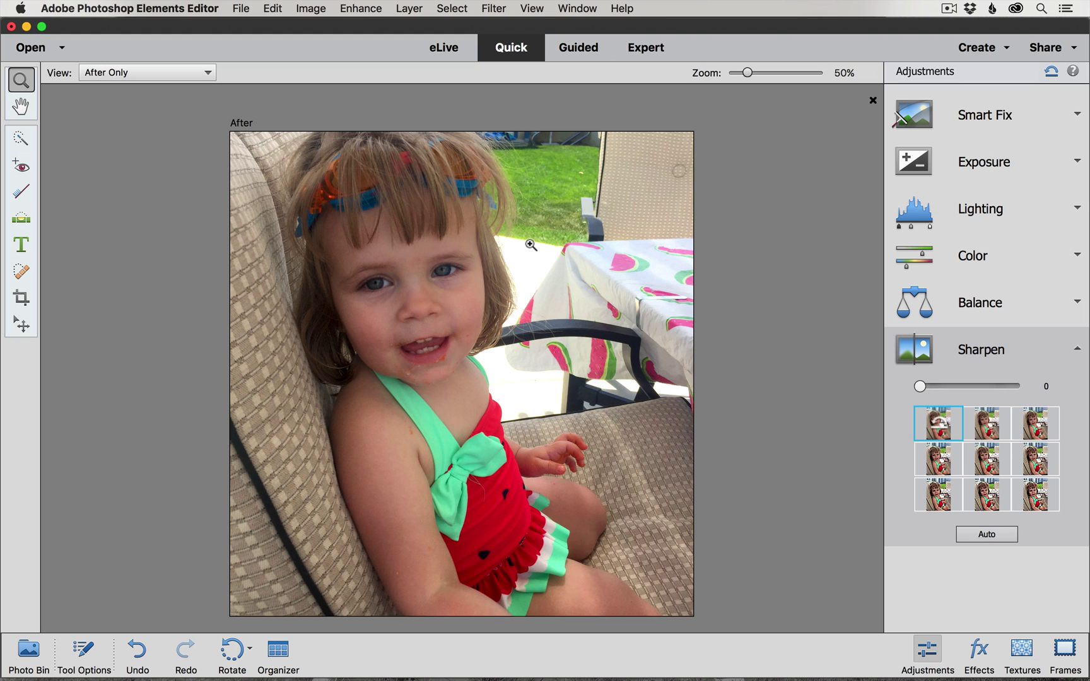
key(super+=)
key(super+=)
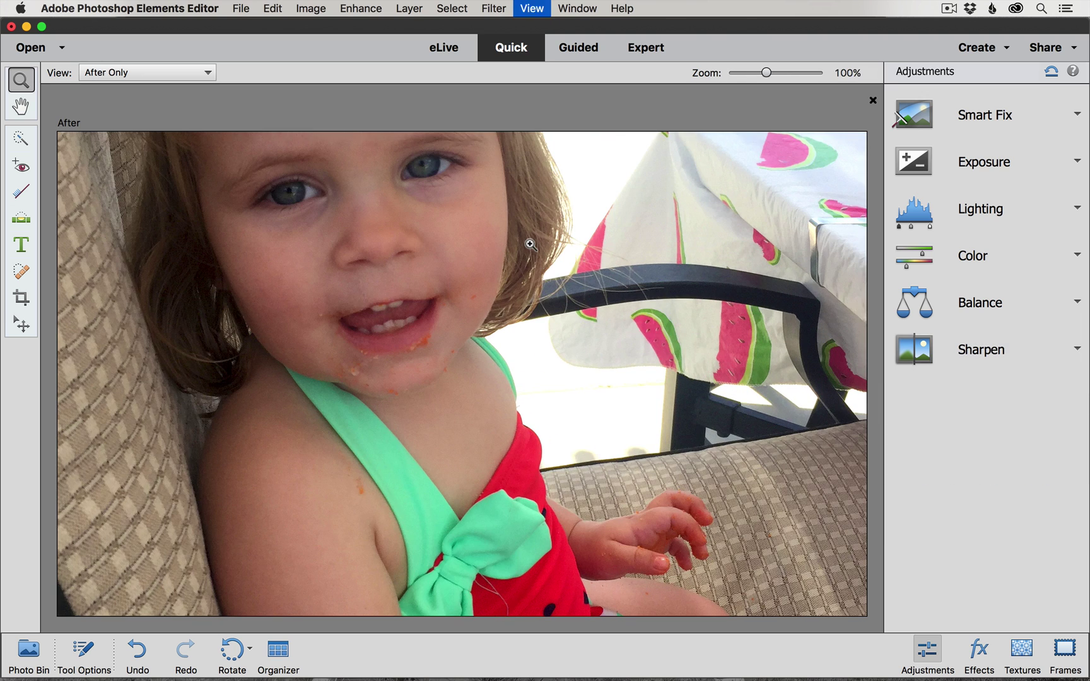
key(super+=)
key(super+=)
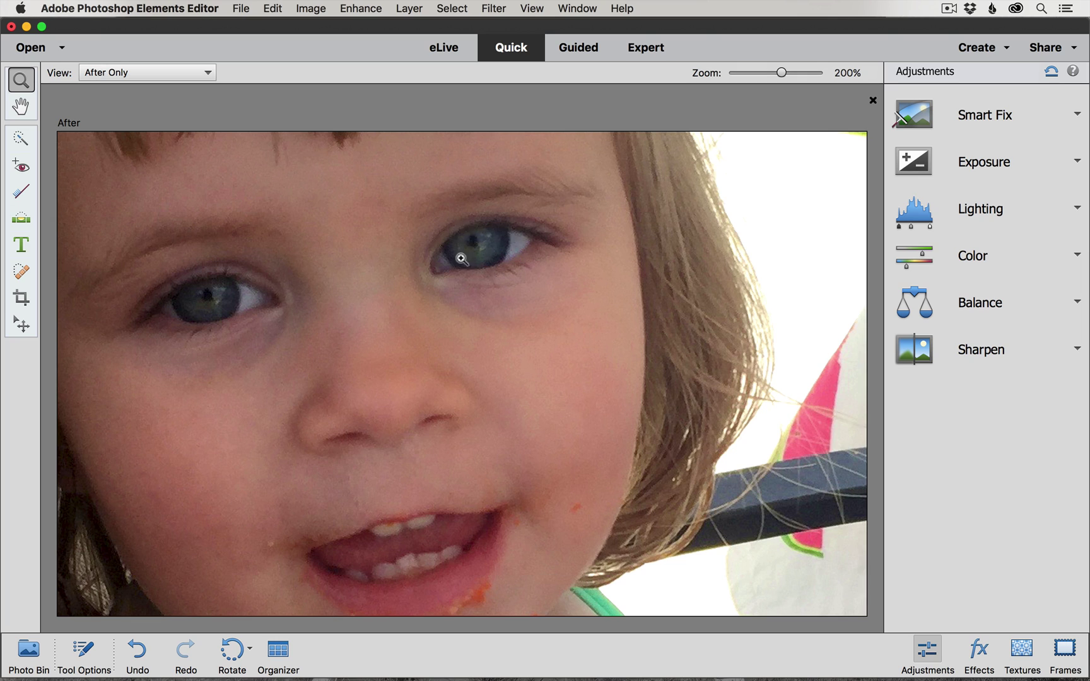
click(991, 354)
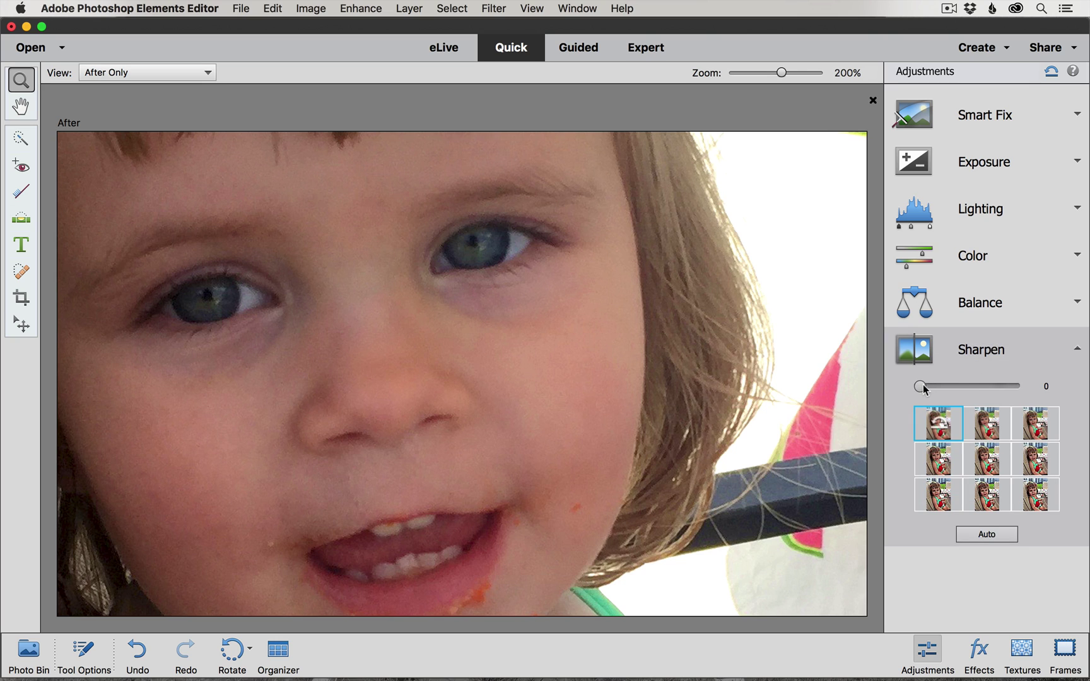
drag(921, 386, 936, 388)
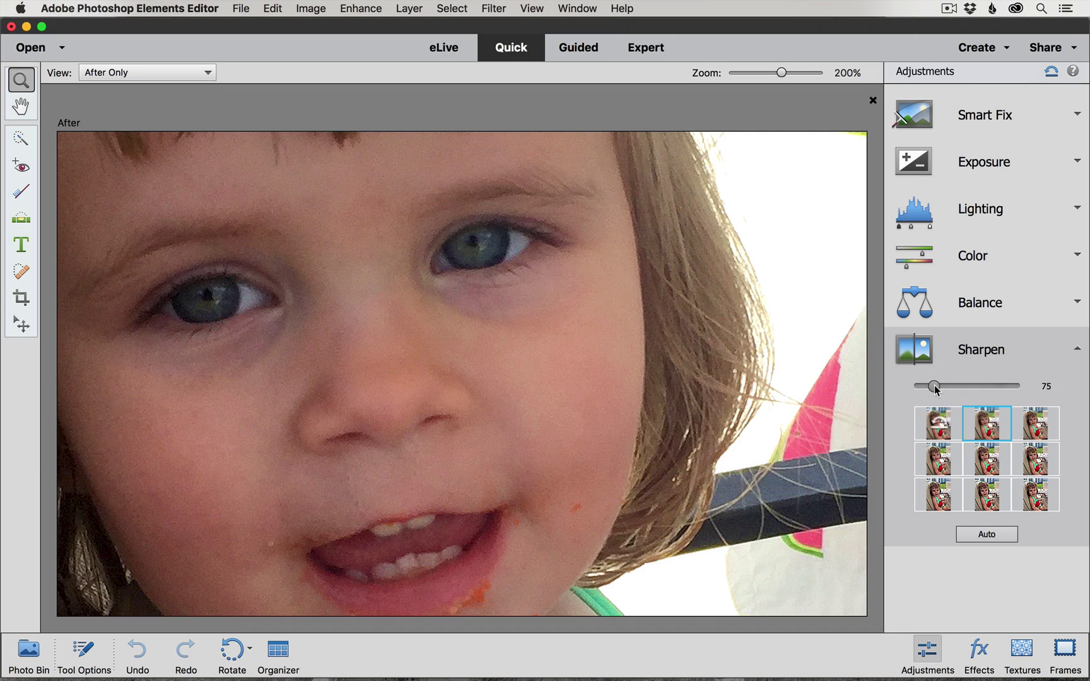
drag(935, 386, 978, 386)
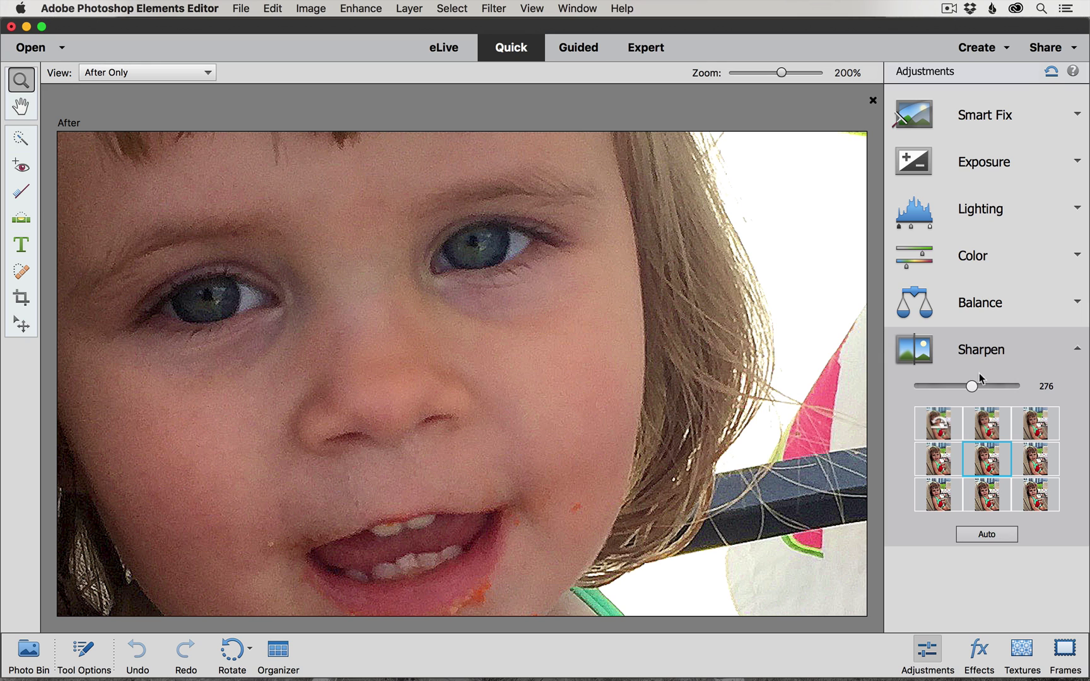
drag(970, 389, 925, 388)
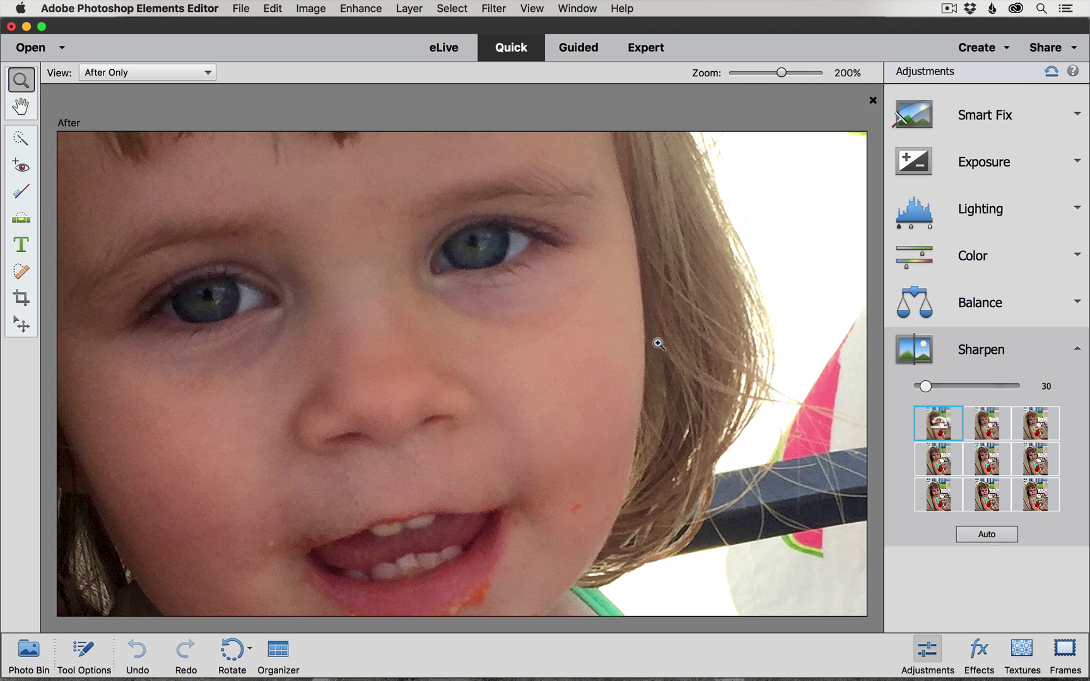
key(super+minus)
key(super+minus)
key(super+minus)
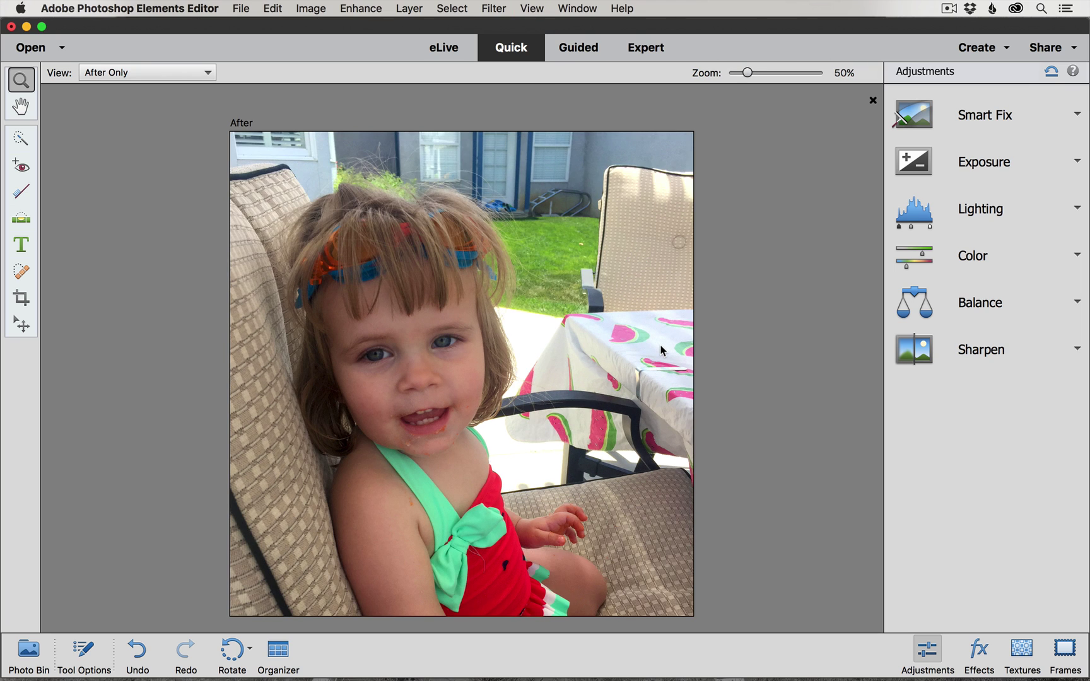
key(super+minus)
key(h)
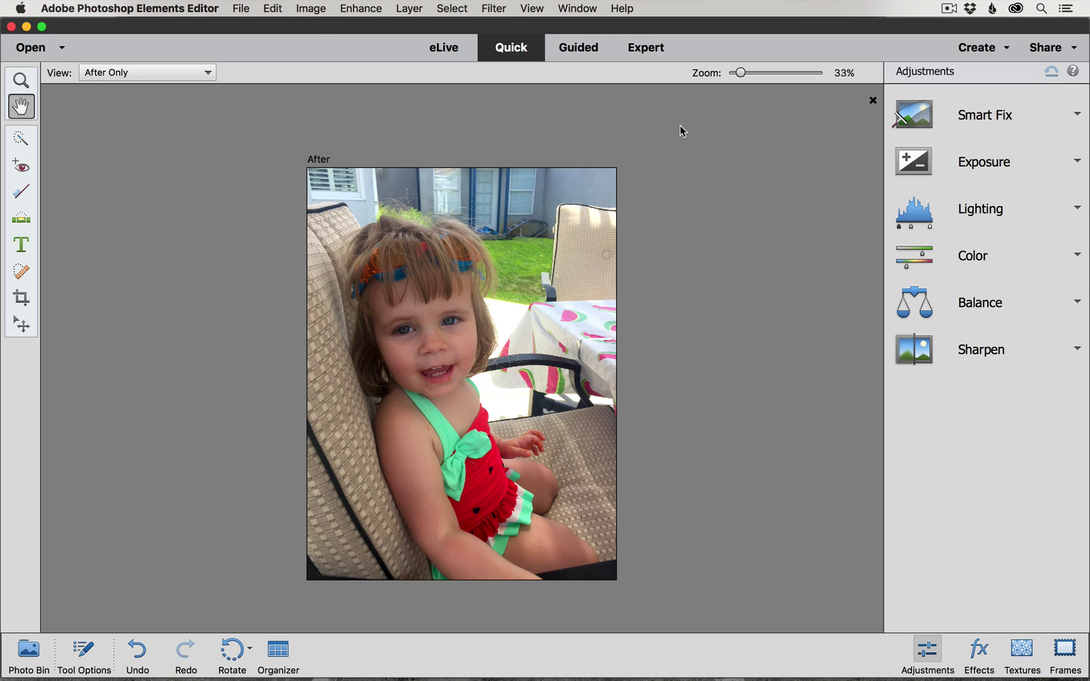
Save the edited photo in the Photos folder as a JPEG named IMG_2079_edited, at maximum quality 12
click(241, 8)
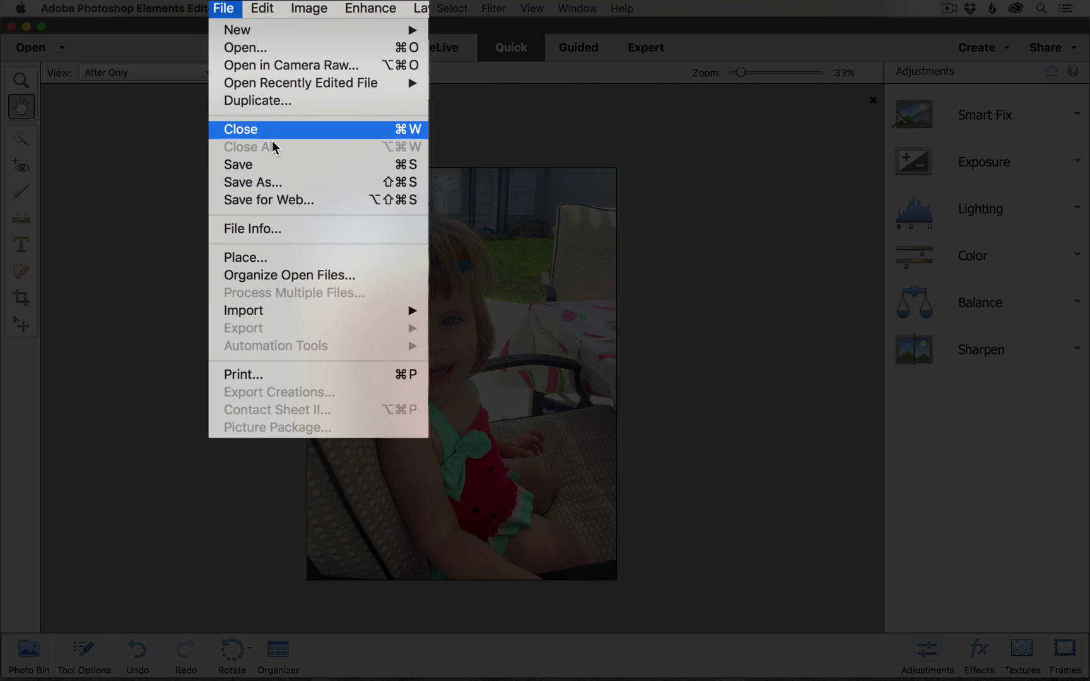
click(286, 182)
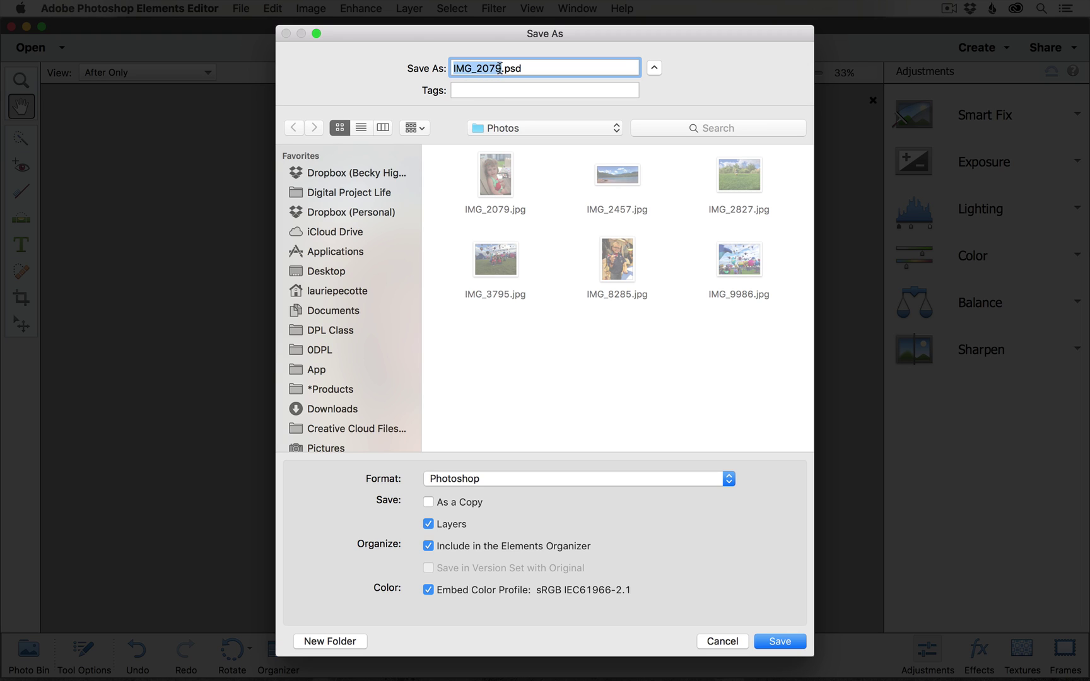
click(500, 67)
text(_)
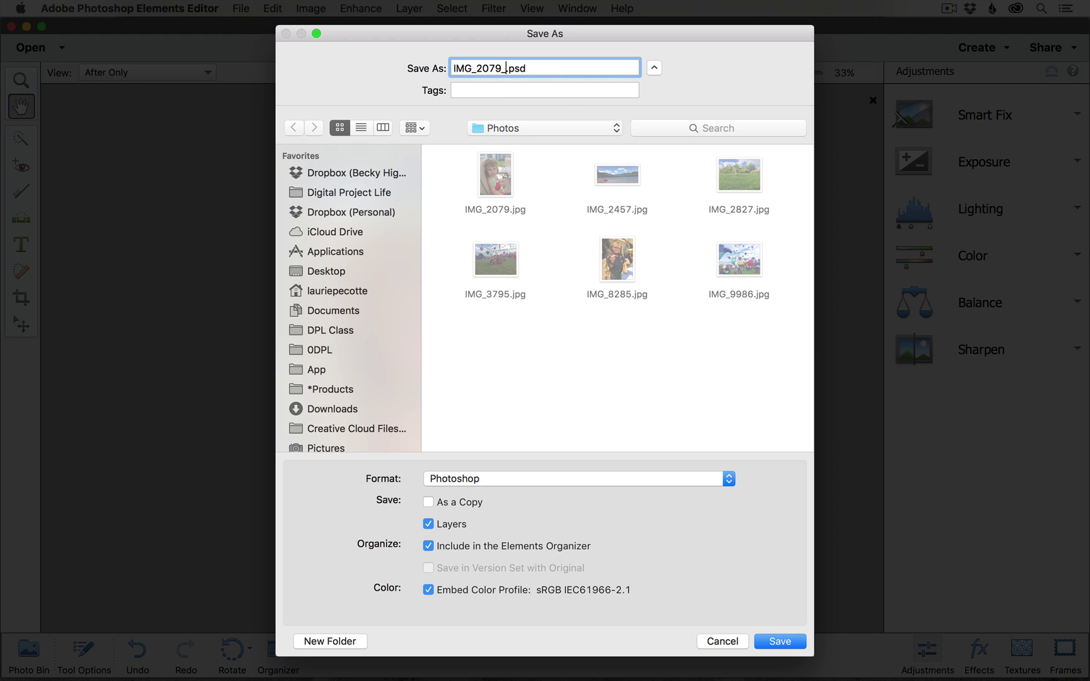
text(edited)
click(603, 478)
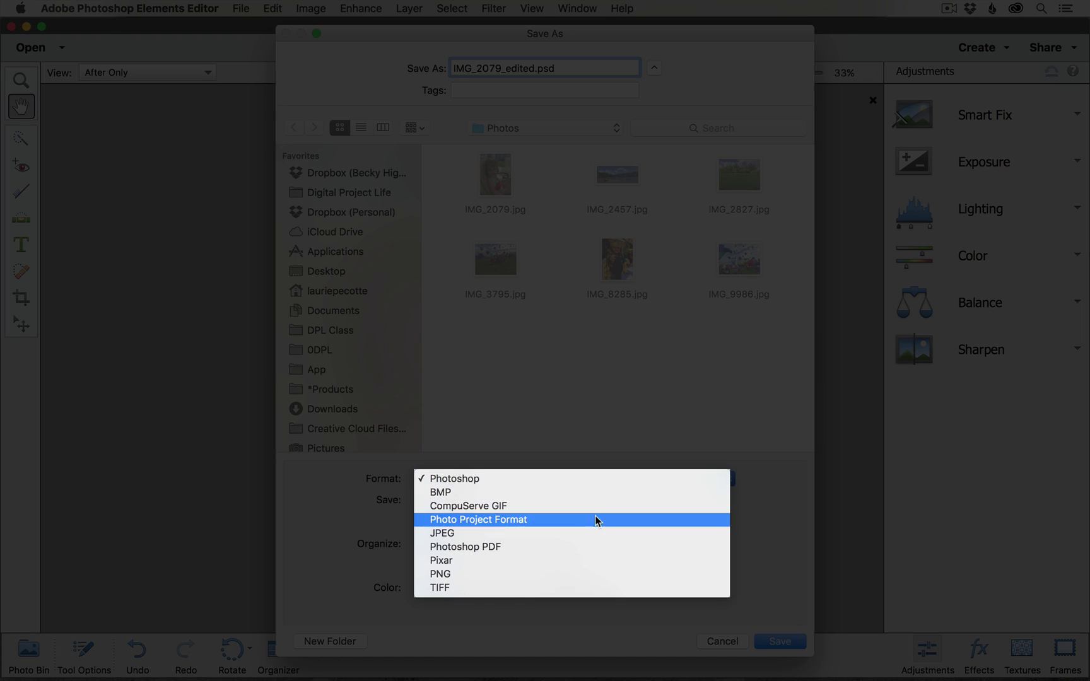
click(597, 534)
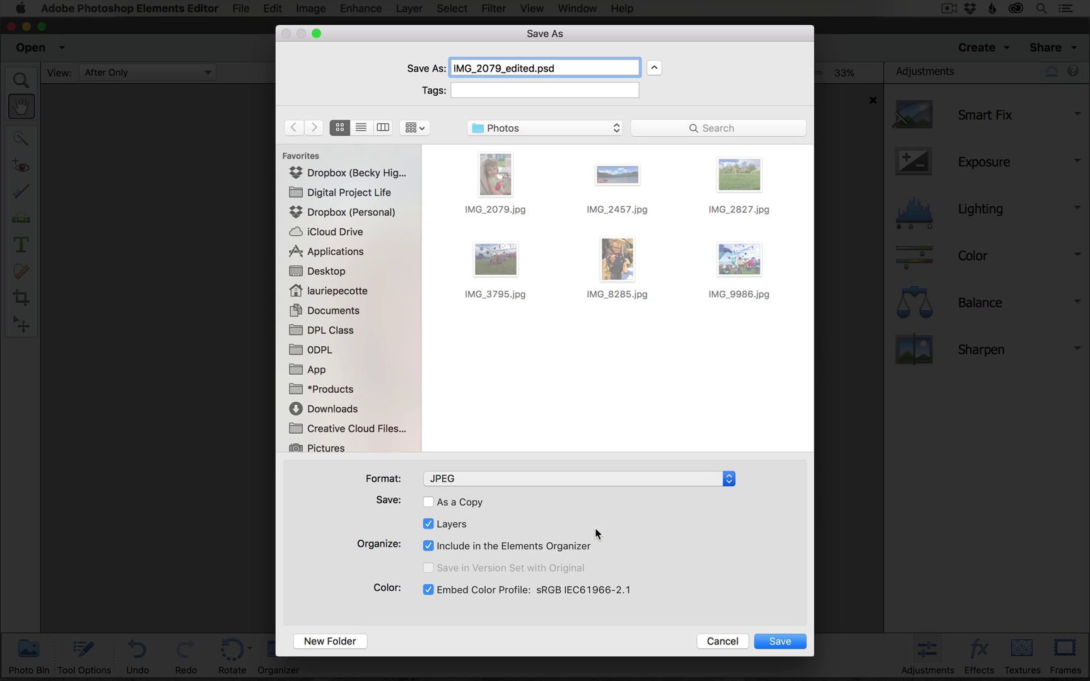
click(781, 639)
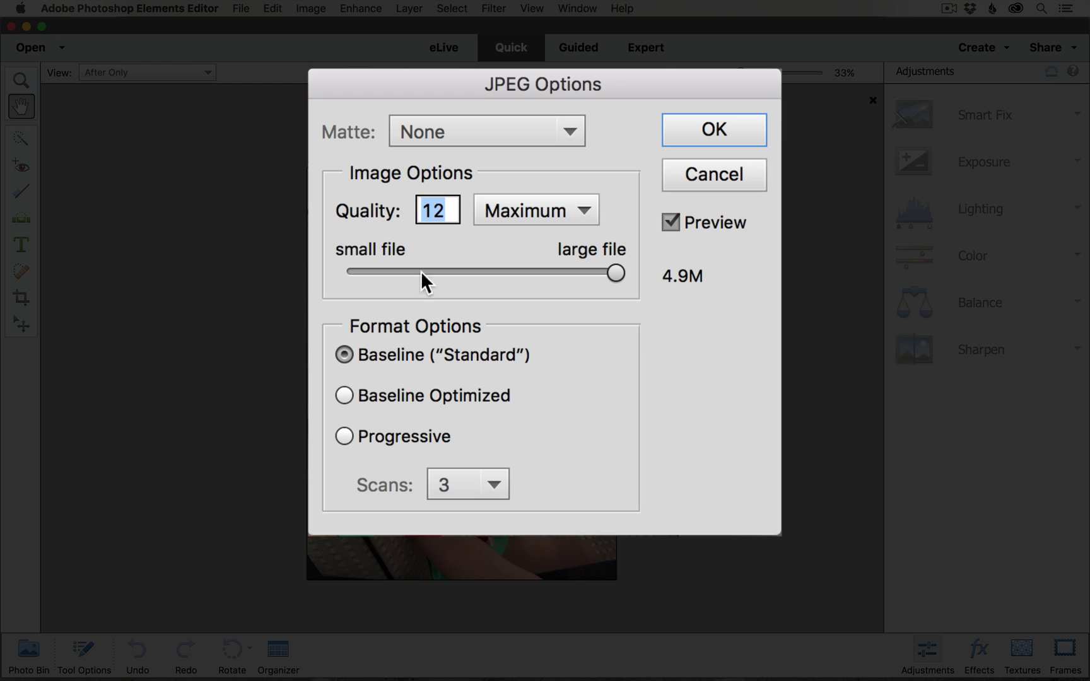
click(738, 126)
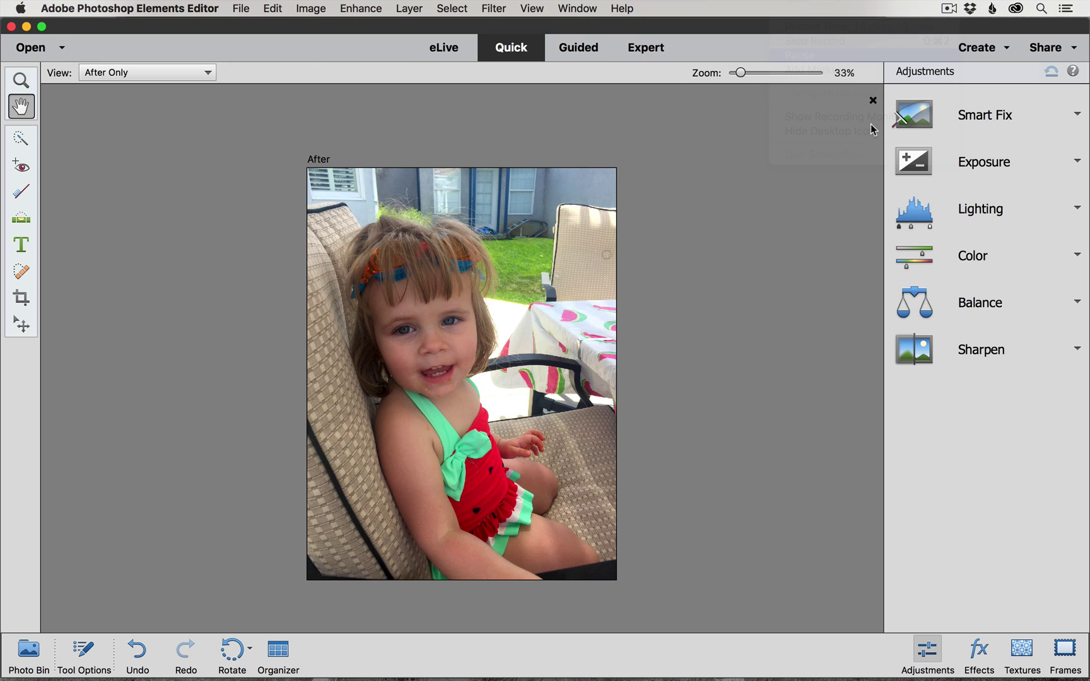
Close IMG_2079.jpg without saving changes to the original, and switch to Guided mode
click(873, 101)
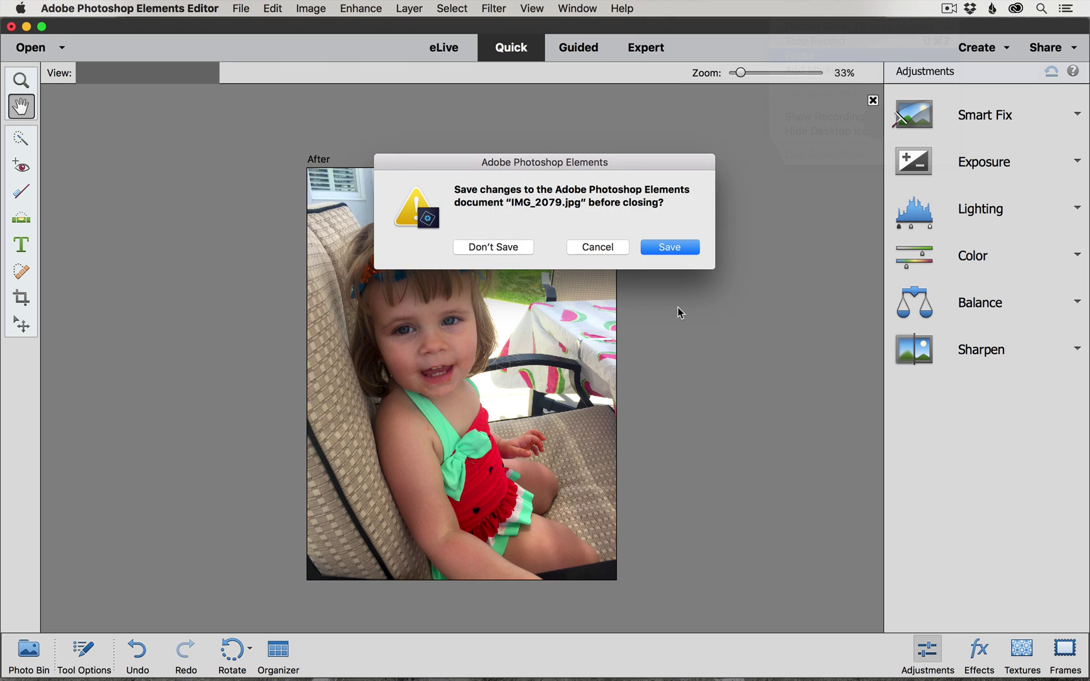
click(510, 250)
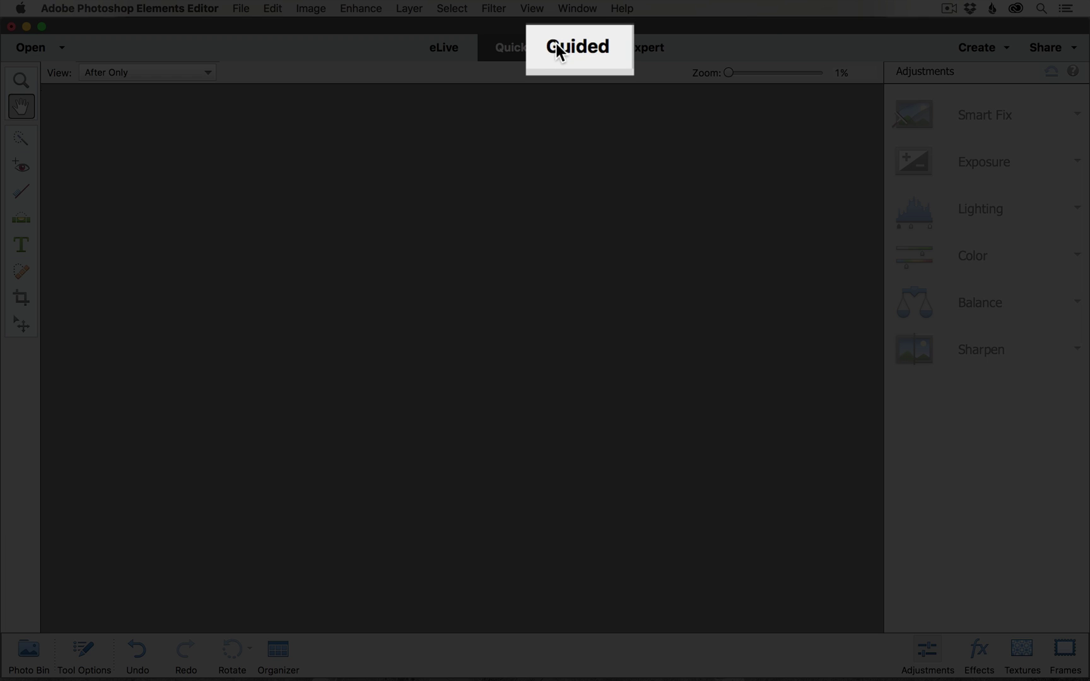
click(567, 49)
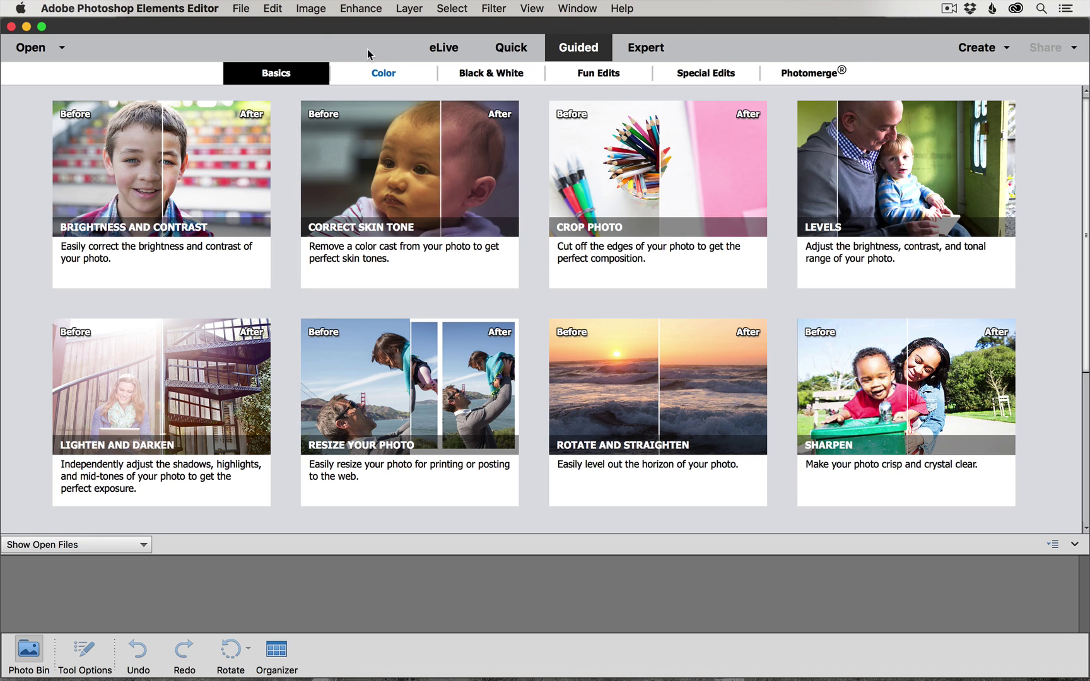
Open the photo IMG_8285.jpg from the Photos folder
click(240, 8)
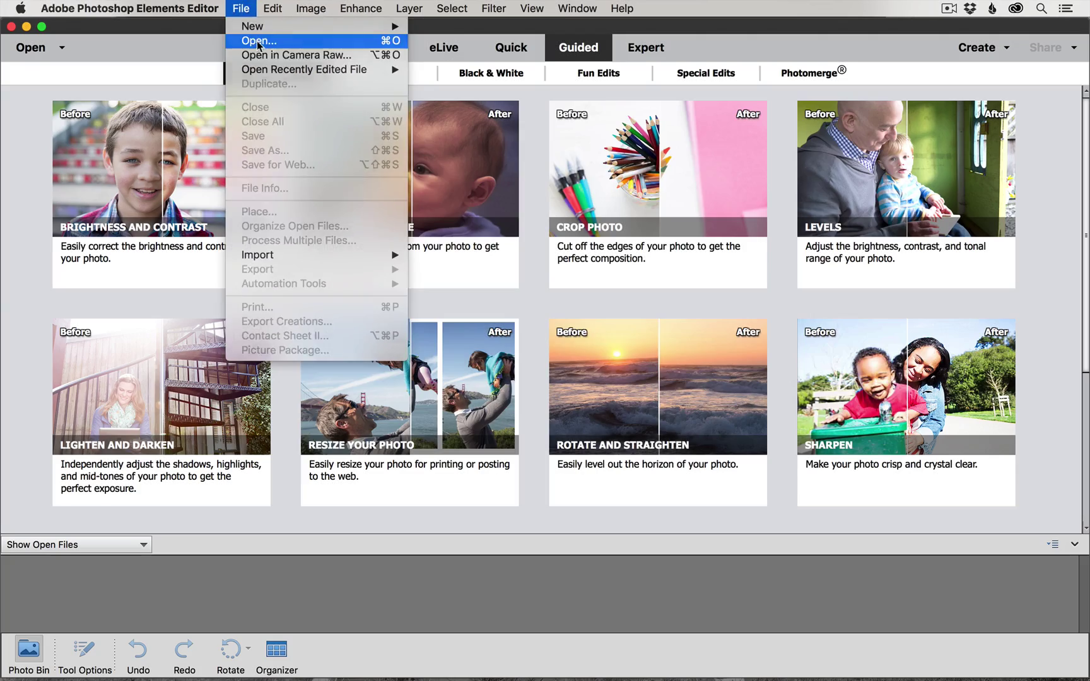
click(252, 39)
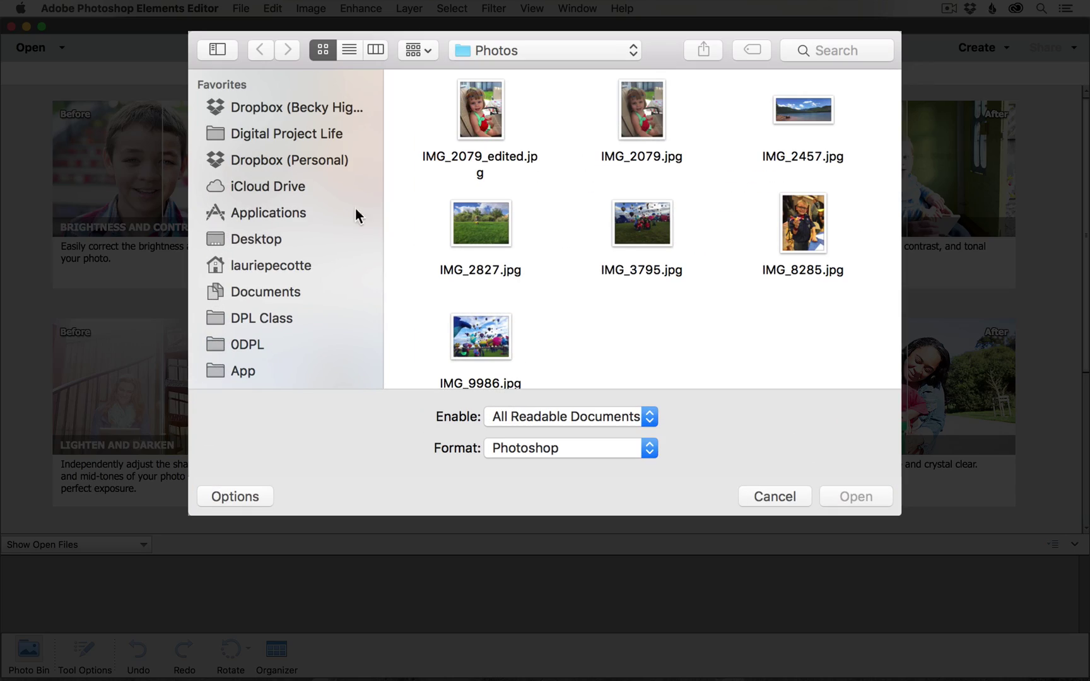
double_click(806, 227)
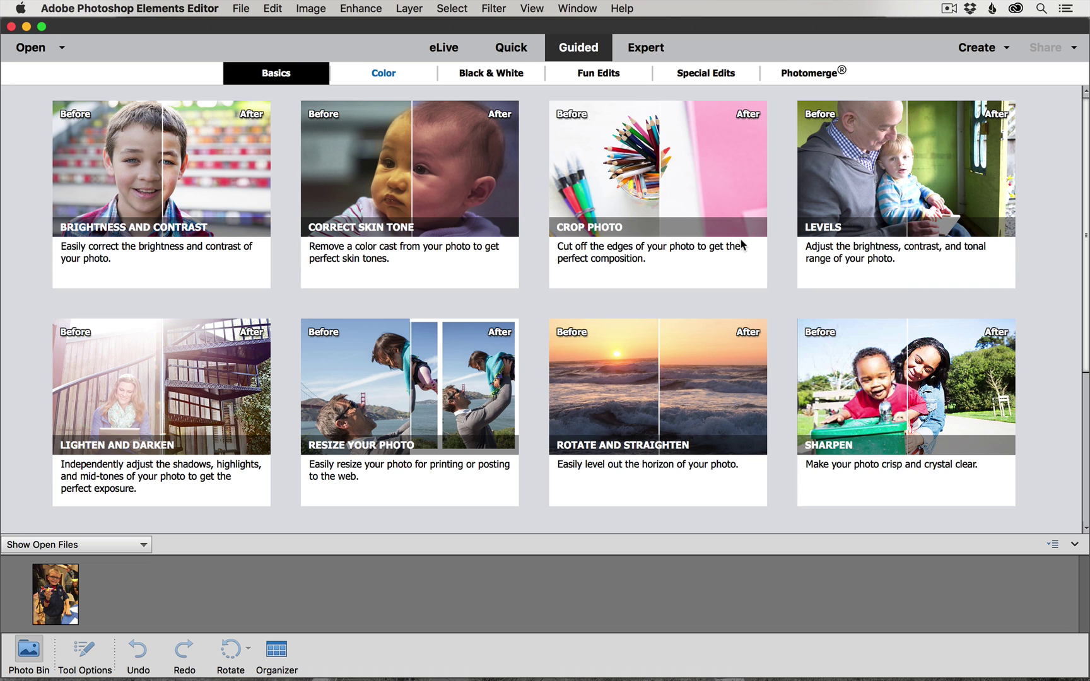
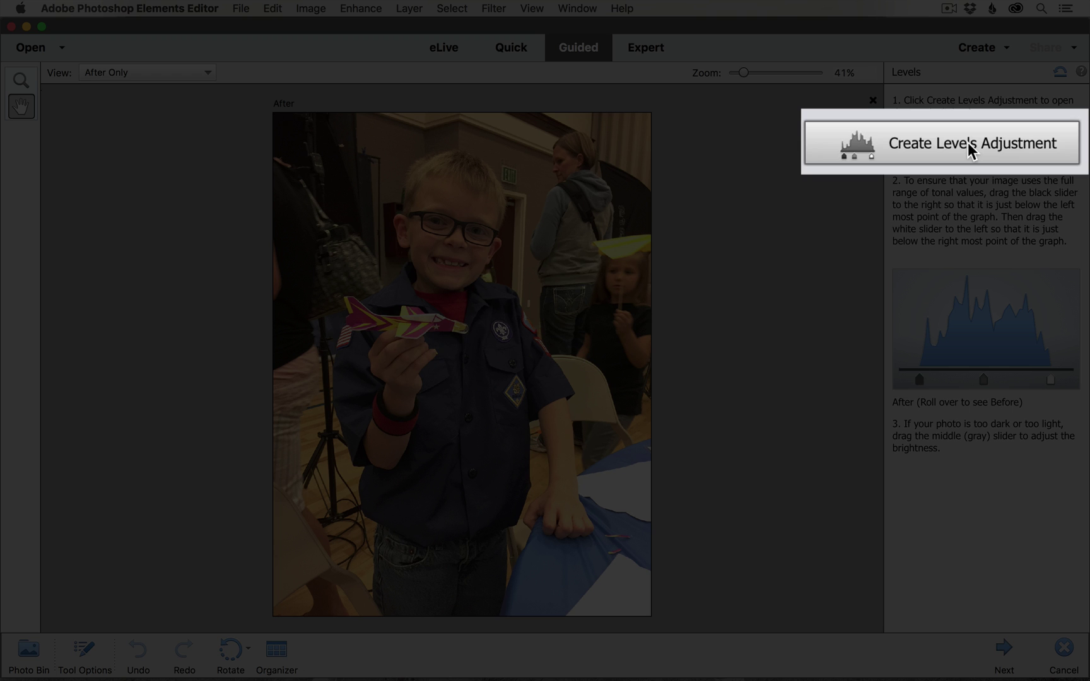
Create a Levels adjustment layer and set its white point by sampling the light wall trim near the ceiling
click(1002, 145)
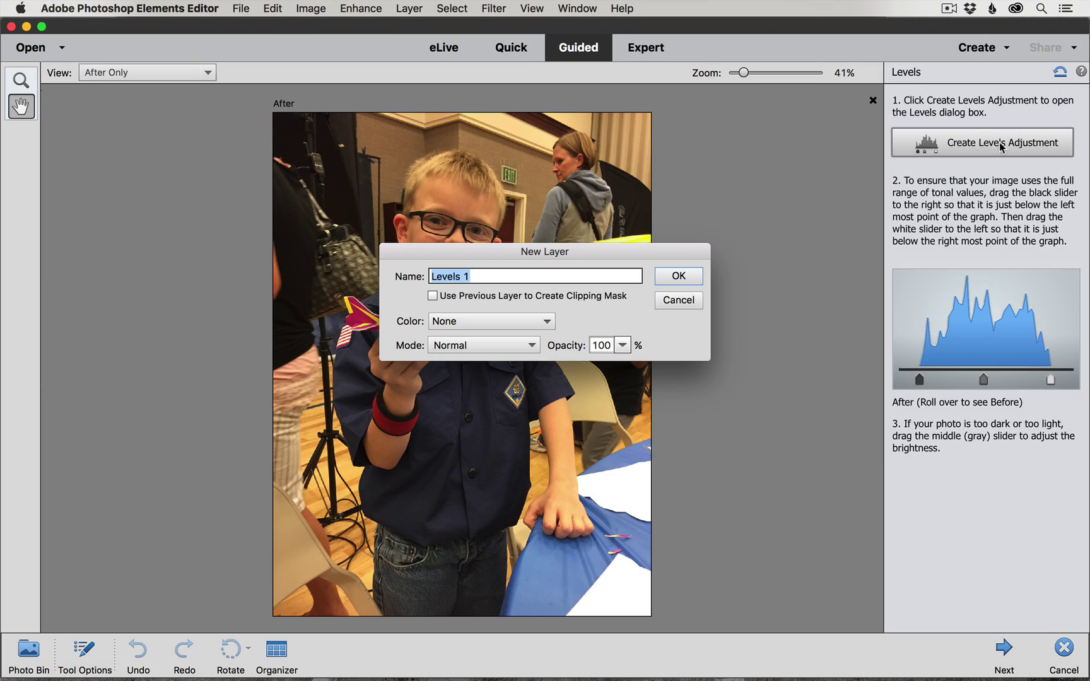
click(690, 283)
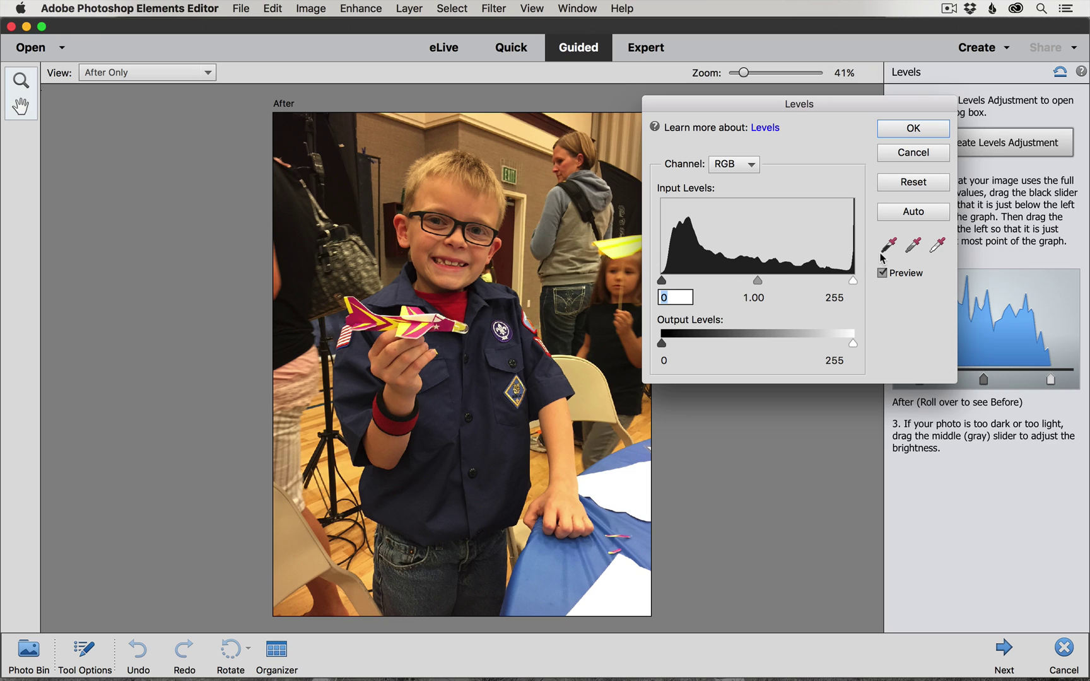
click(938, 250)
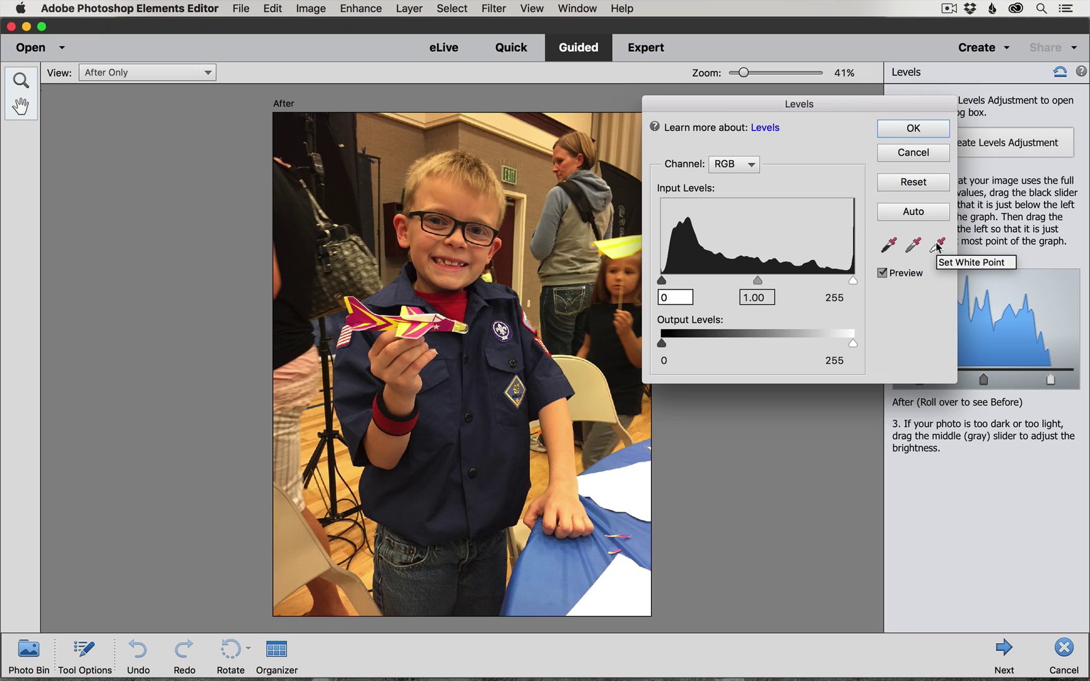
click(938, 246)
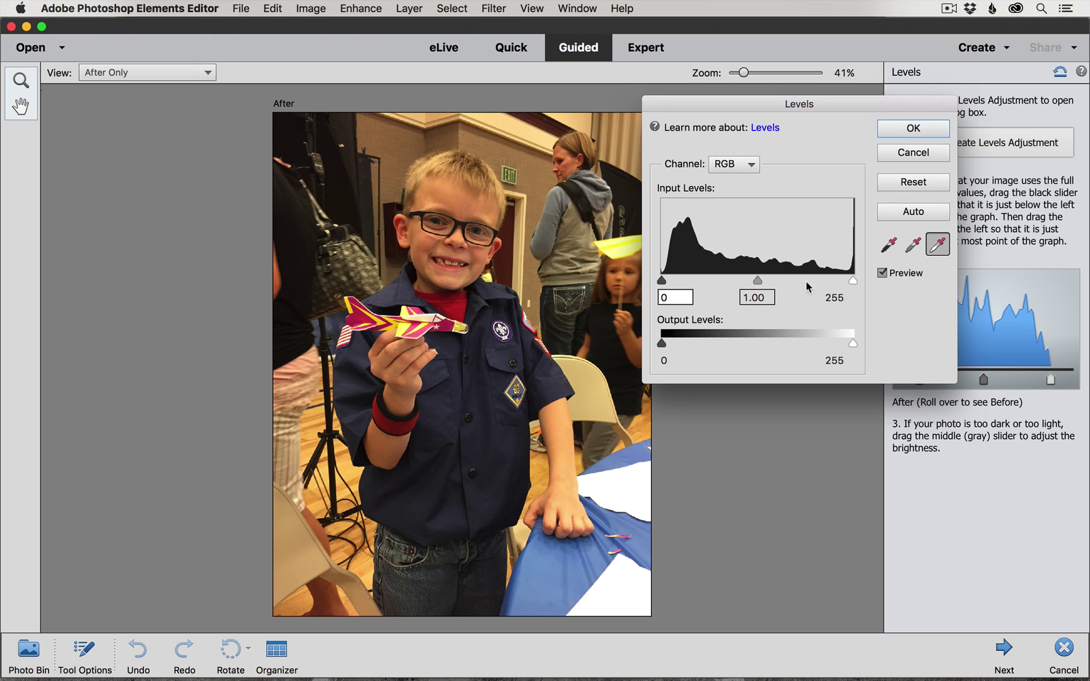
click(514, 130)
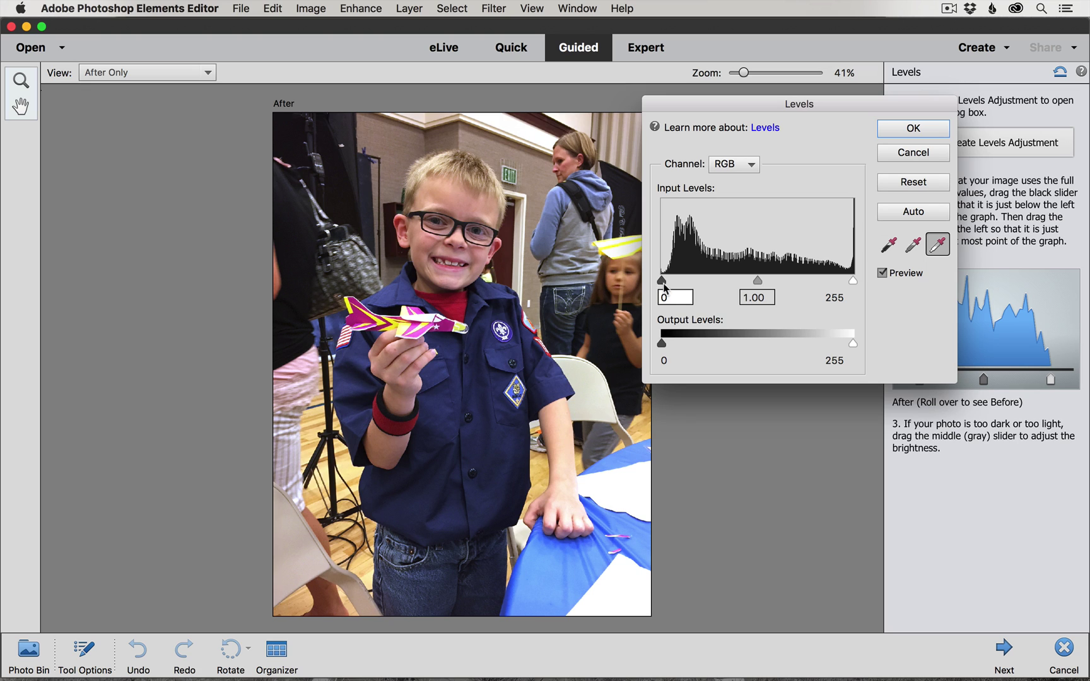
Set the Levels black input to 16 and midtones to 1.06, accept the adjustment and advance to the guided edit's final stage
drag(661, 281, 674, 280)
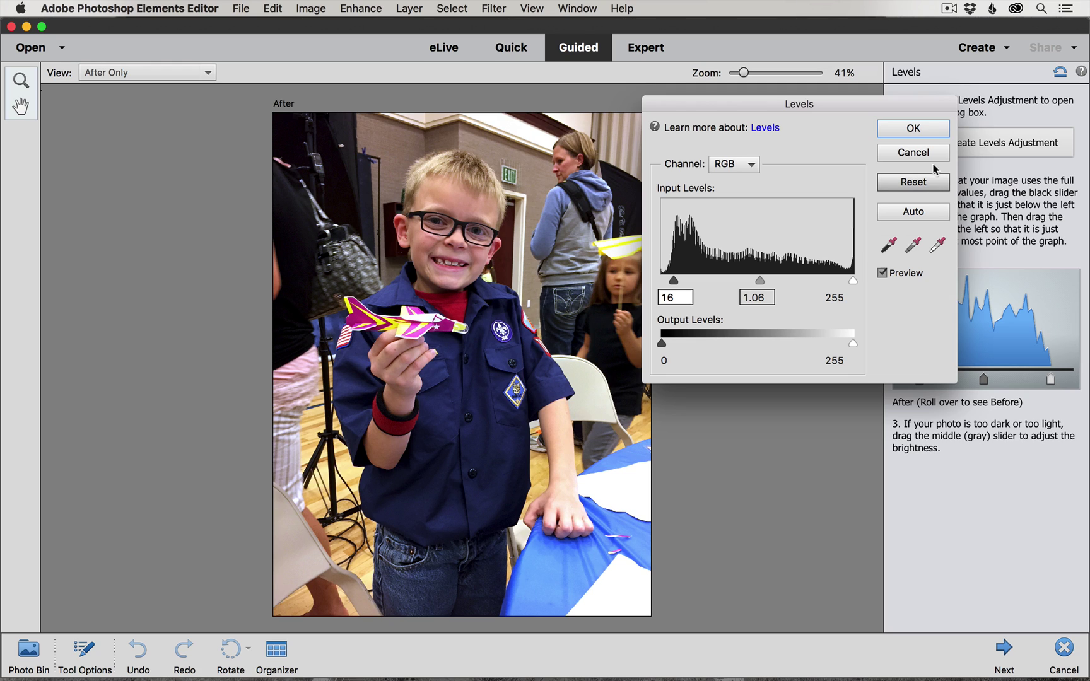
click(934, 128)
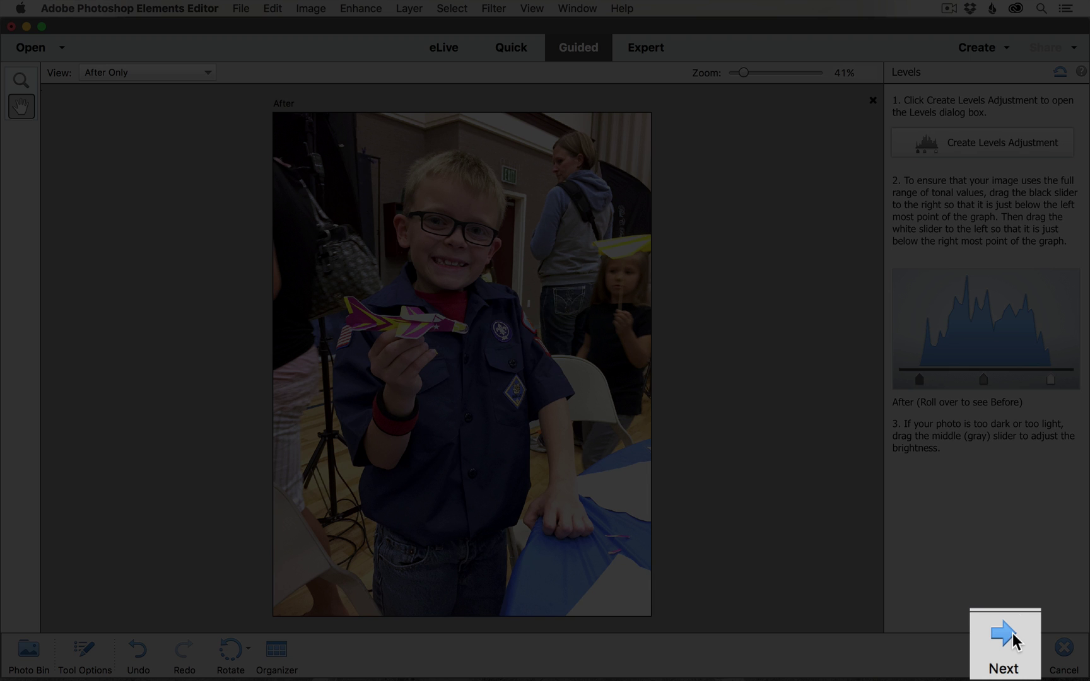
click(1003, 649)
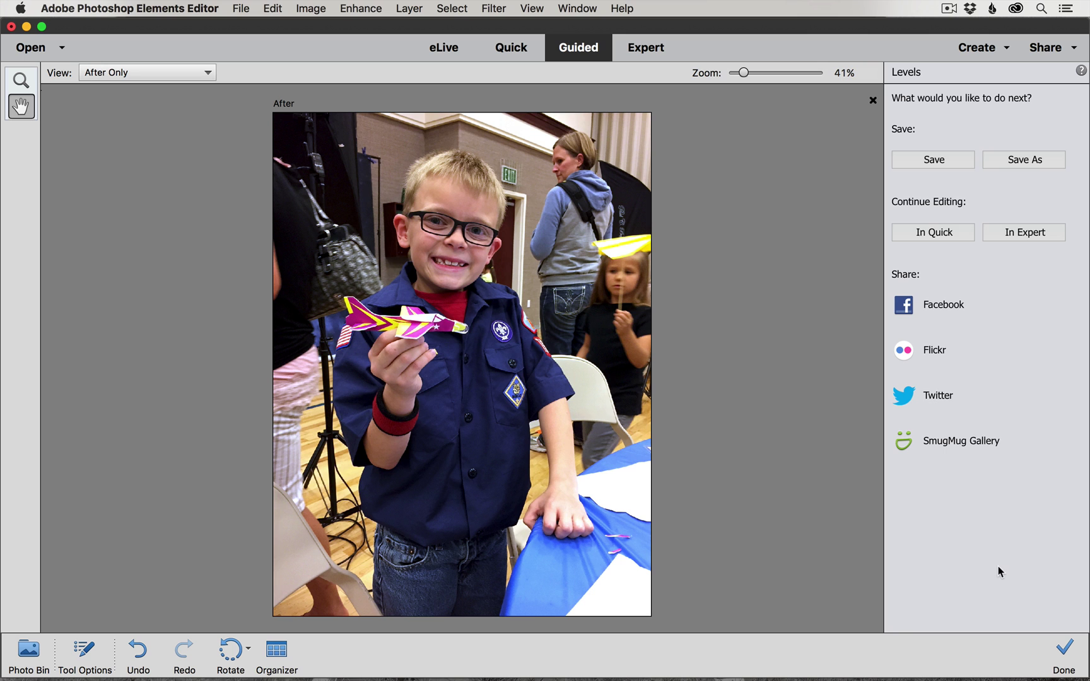
Save the adjusted photo in the Photos folder as a JPEG copy named IMG_8285_edited, at maximum quality 12
click(1009, 161)
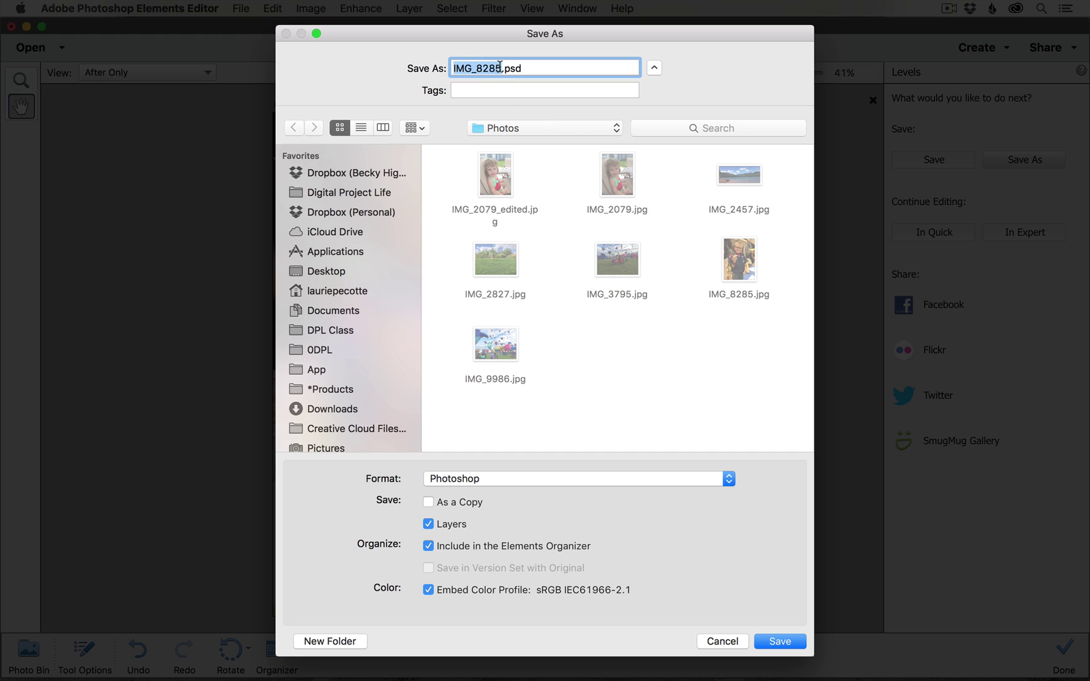
click(500, 69)
text(_edited)
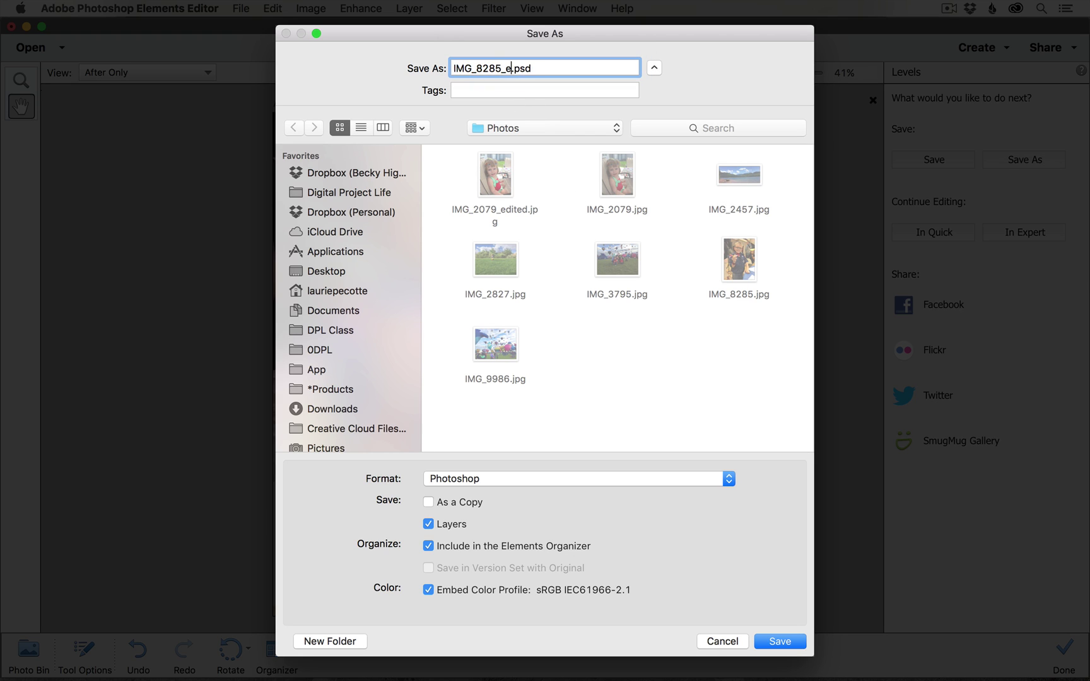
click(590, 477)
click(617, 533)
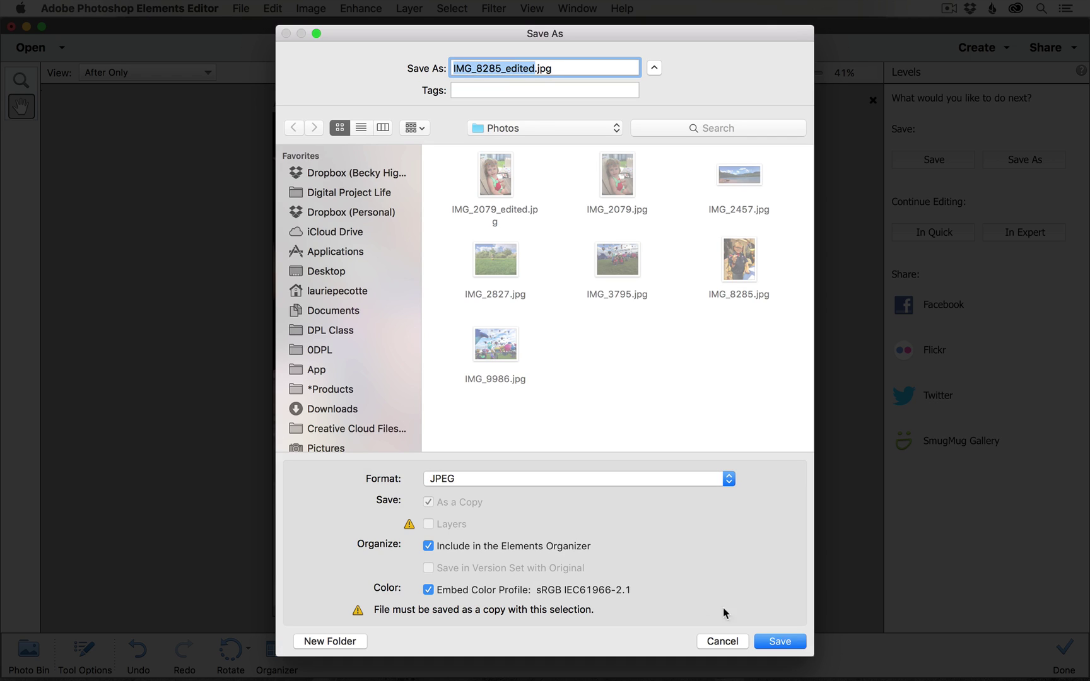
click(781, 641)
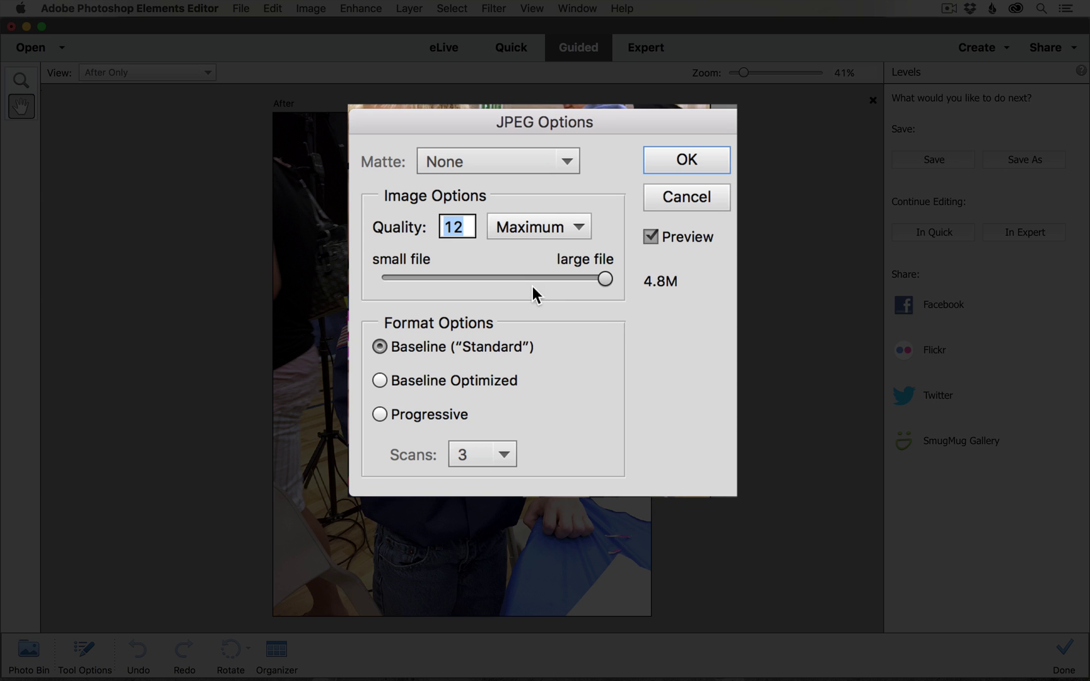
click(704, 157)
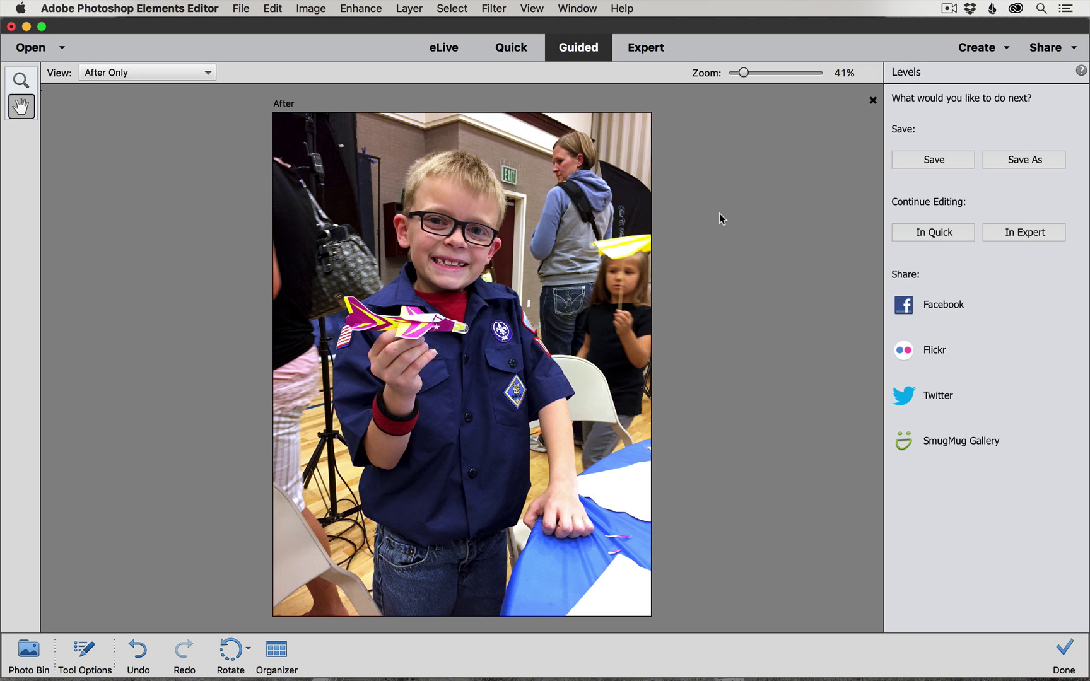